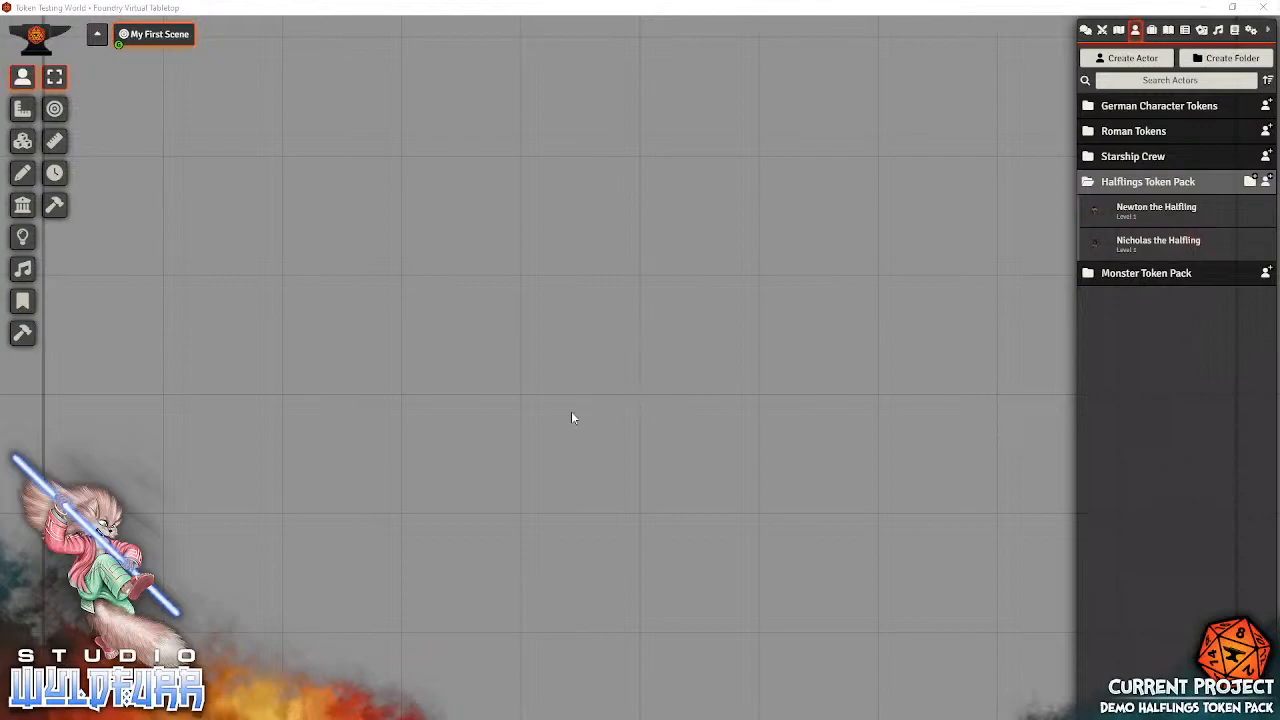
Step: Open the Moulinette tiles and tokens browser and filter its assets to the creator Studio WyldFurr
left_click_drag(586, 453, 533, 421)
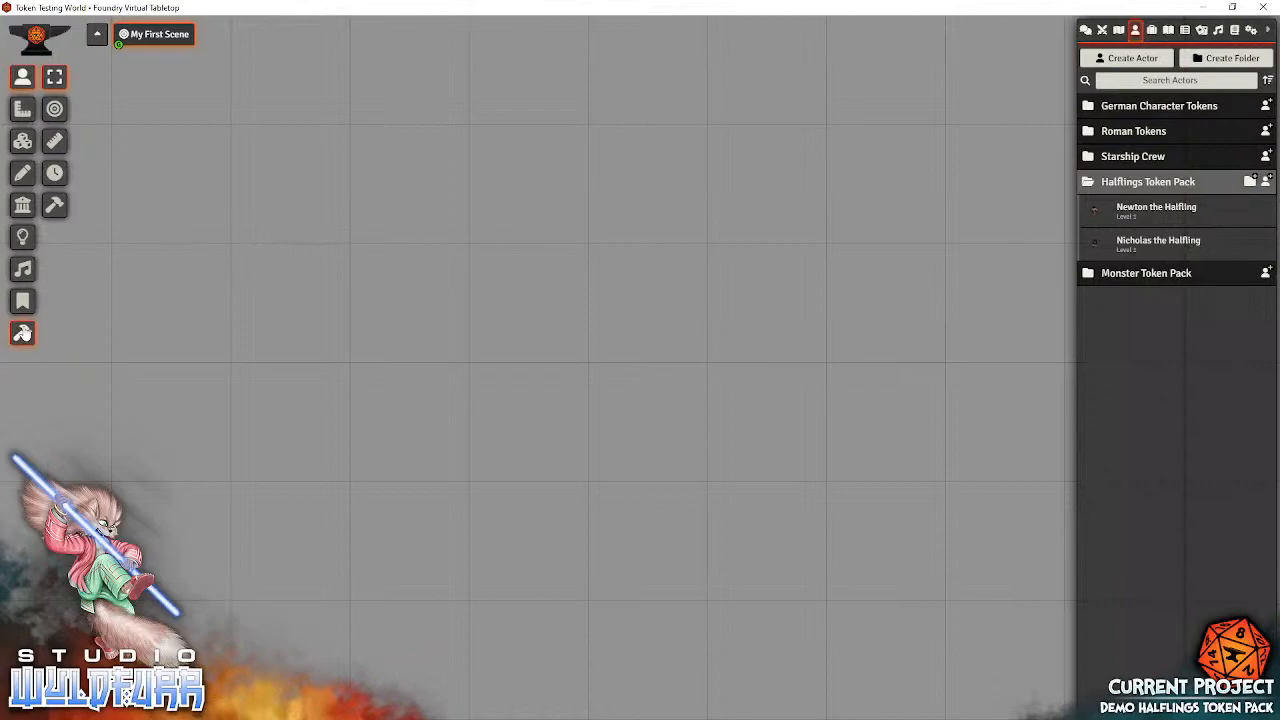
left_click(24, 332)
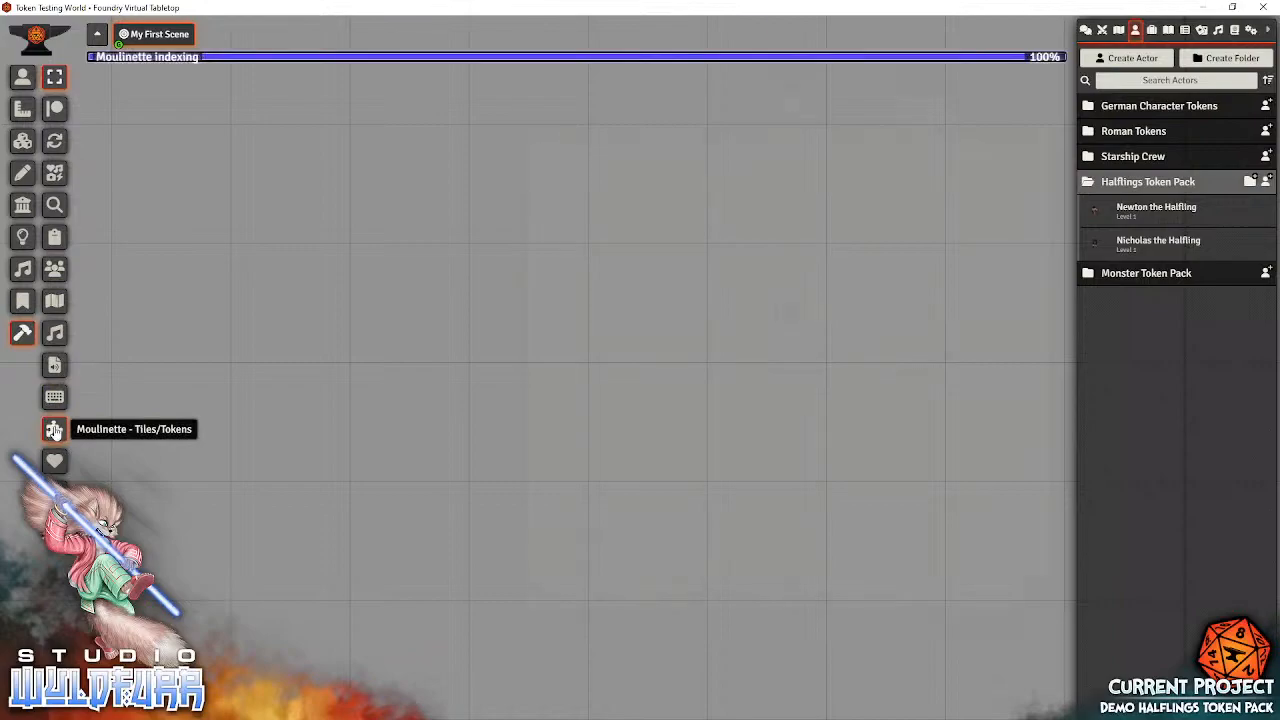
left_click(54, 429)
left_click_drag(737, 85, 565, 88)
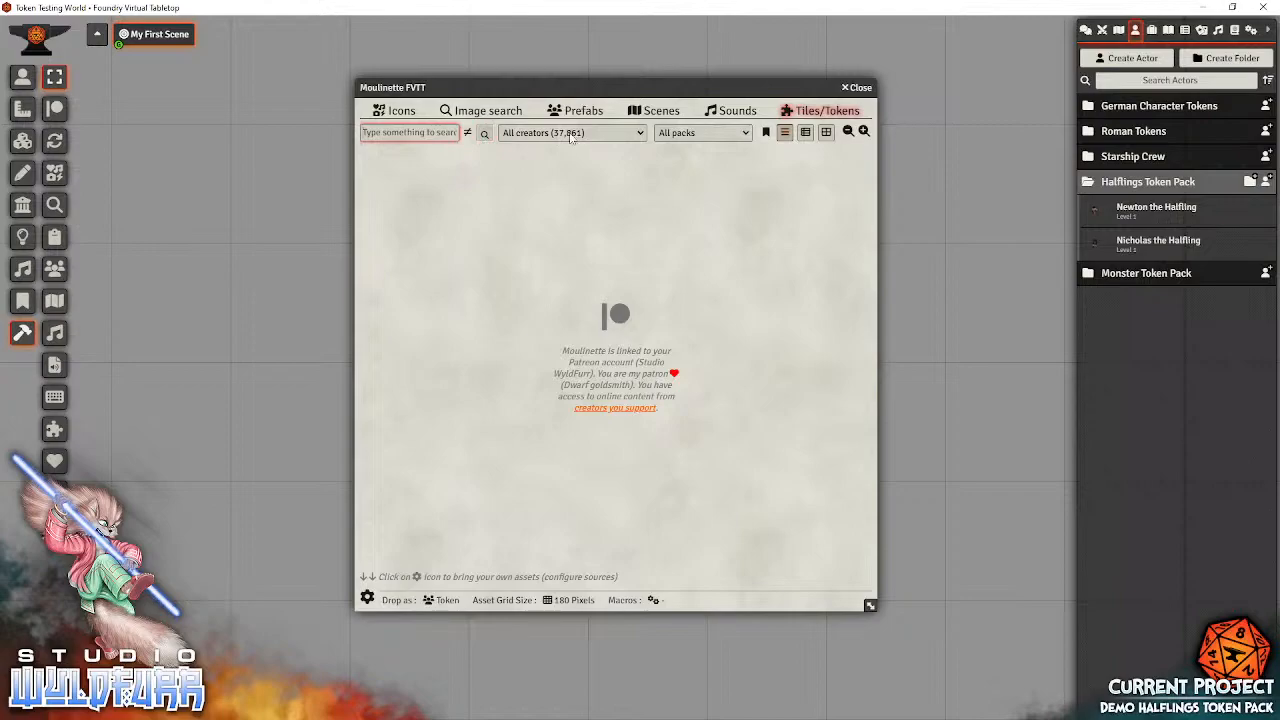
left_click(538, 136)
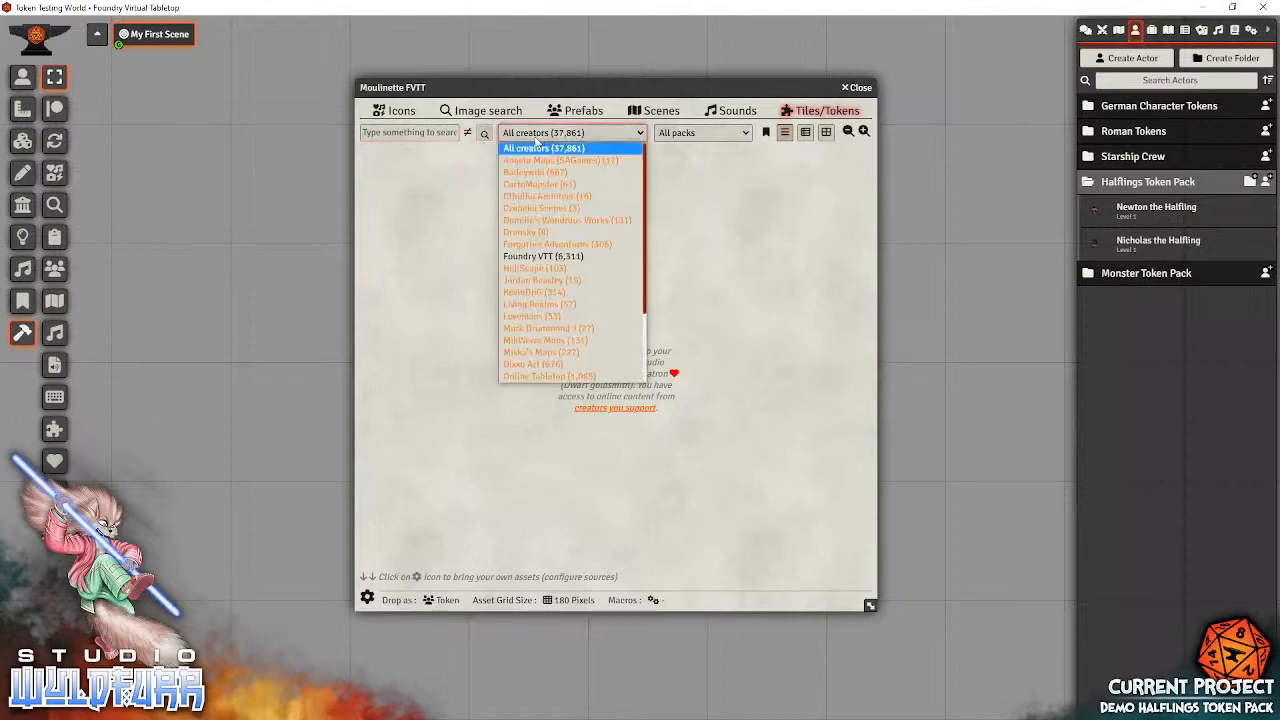
scroll(567, 240, "down", 3)
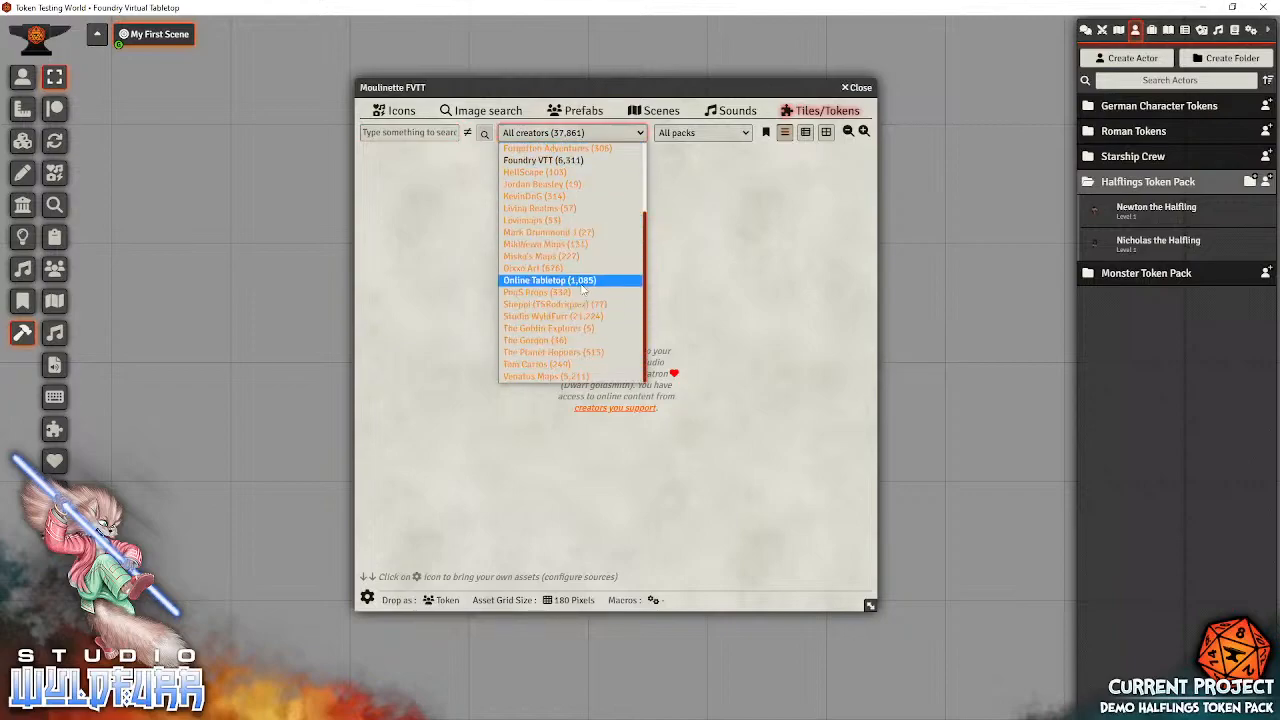
scroll(584, 288, "up", 3)
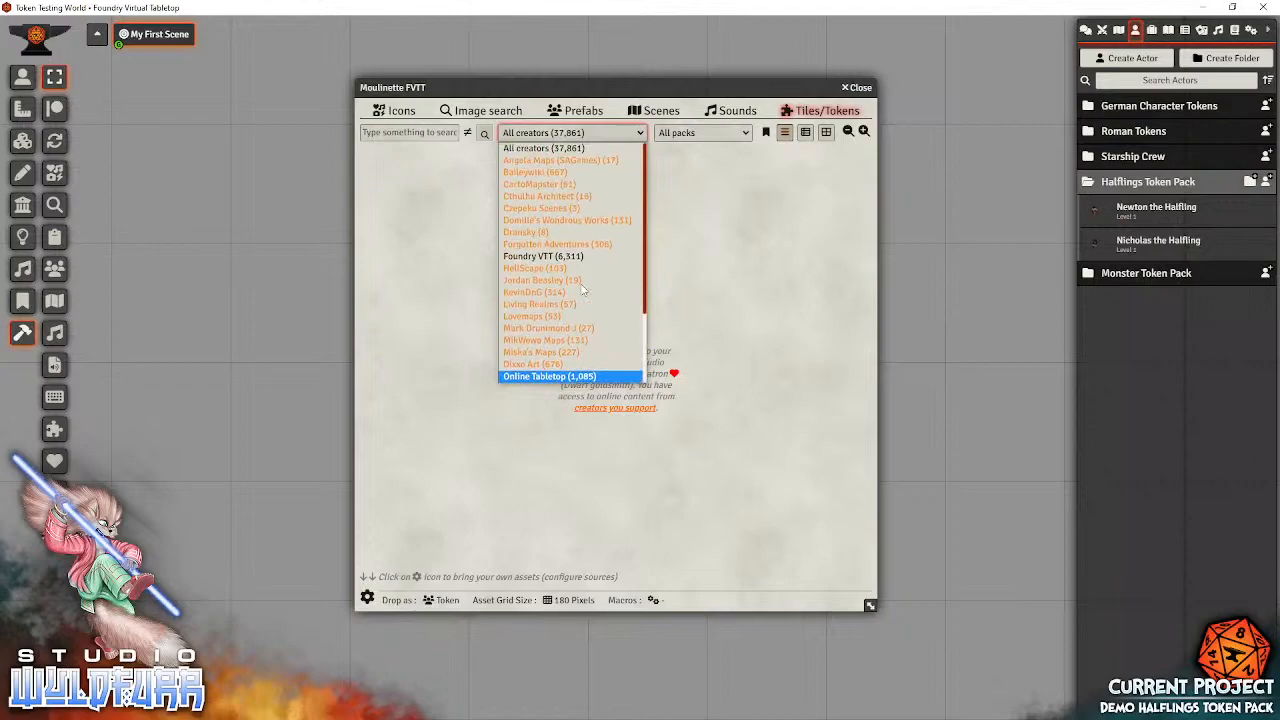
scroll(584, 288, "down", 3)
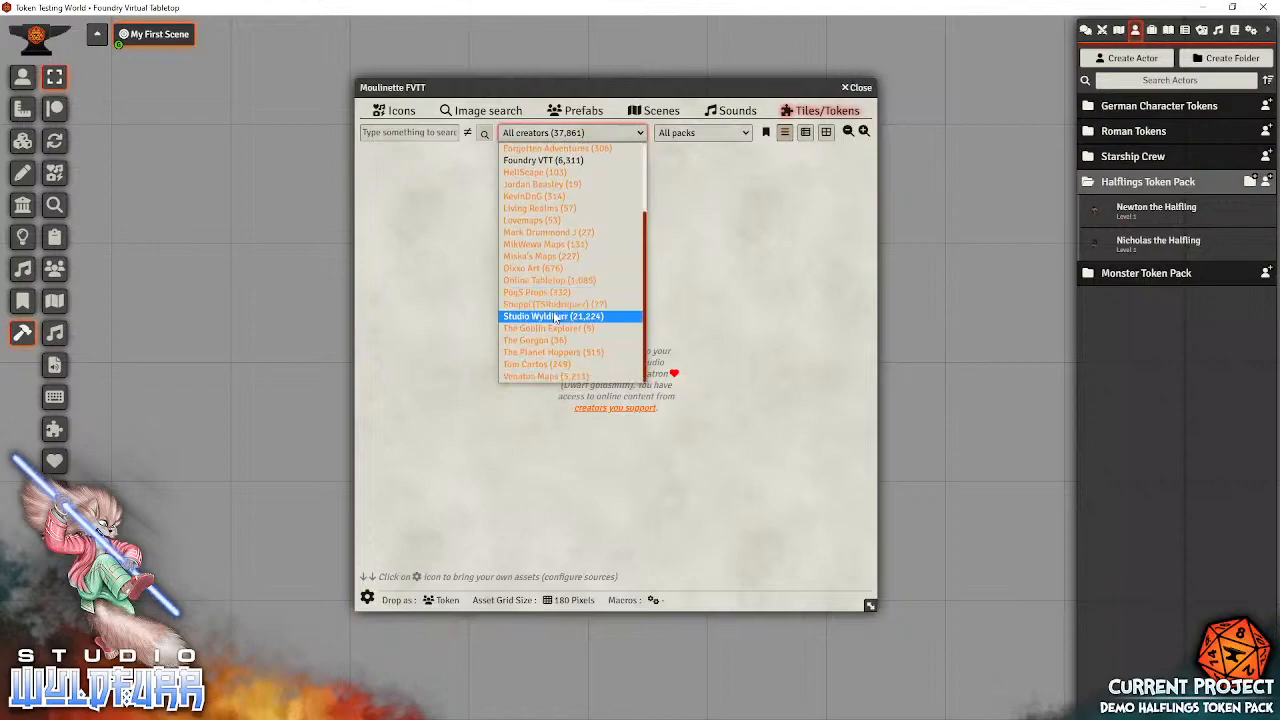
left_click(556, 316)
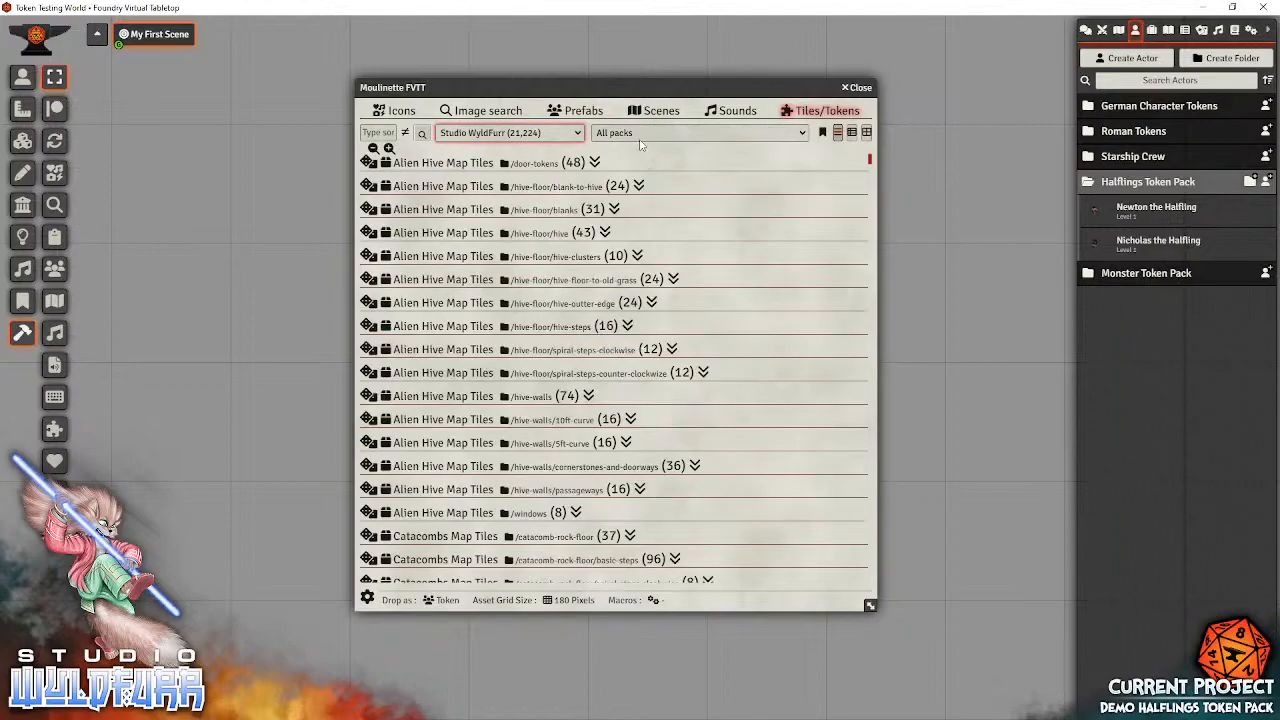
Step: Restrict the Studio WyldFurr assets to the Halflings Token Pack
scroll(585, 257, "down", 3)
scroll(585, 257, "down", 15)
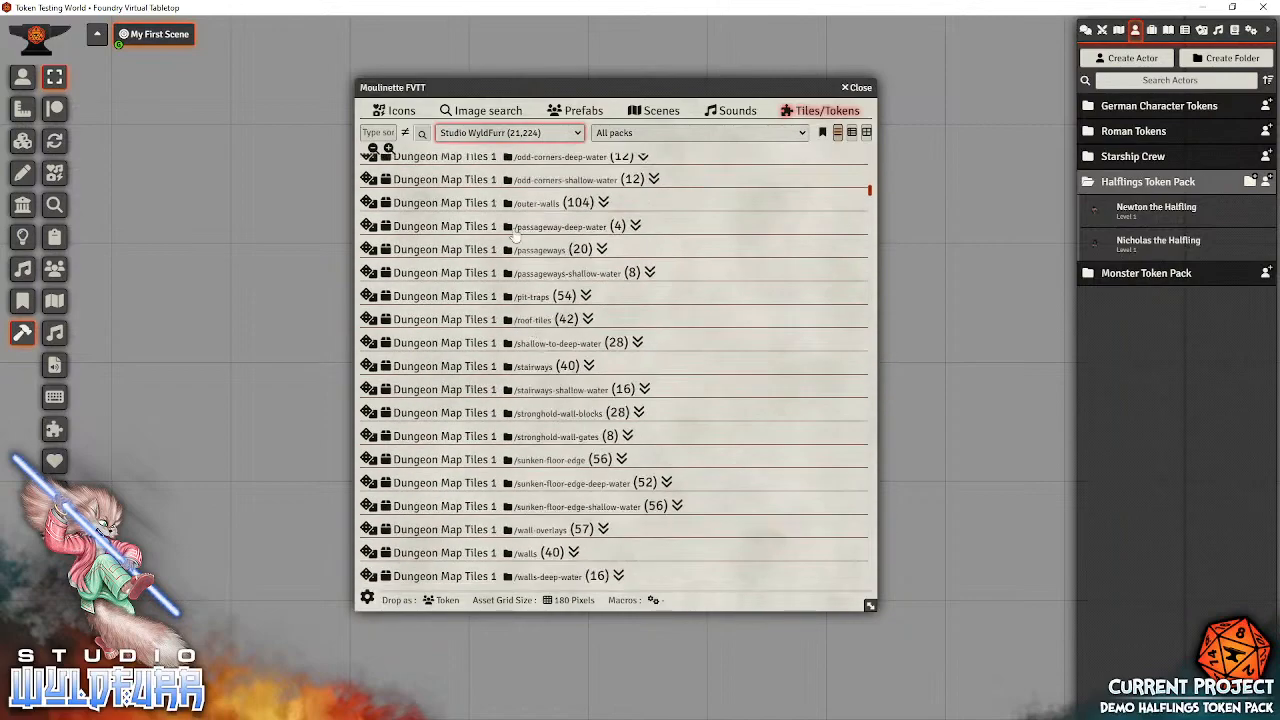
left_click(606, 137)
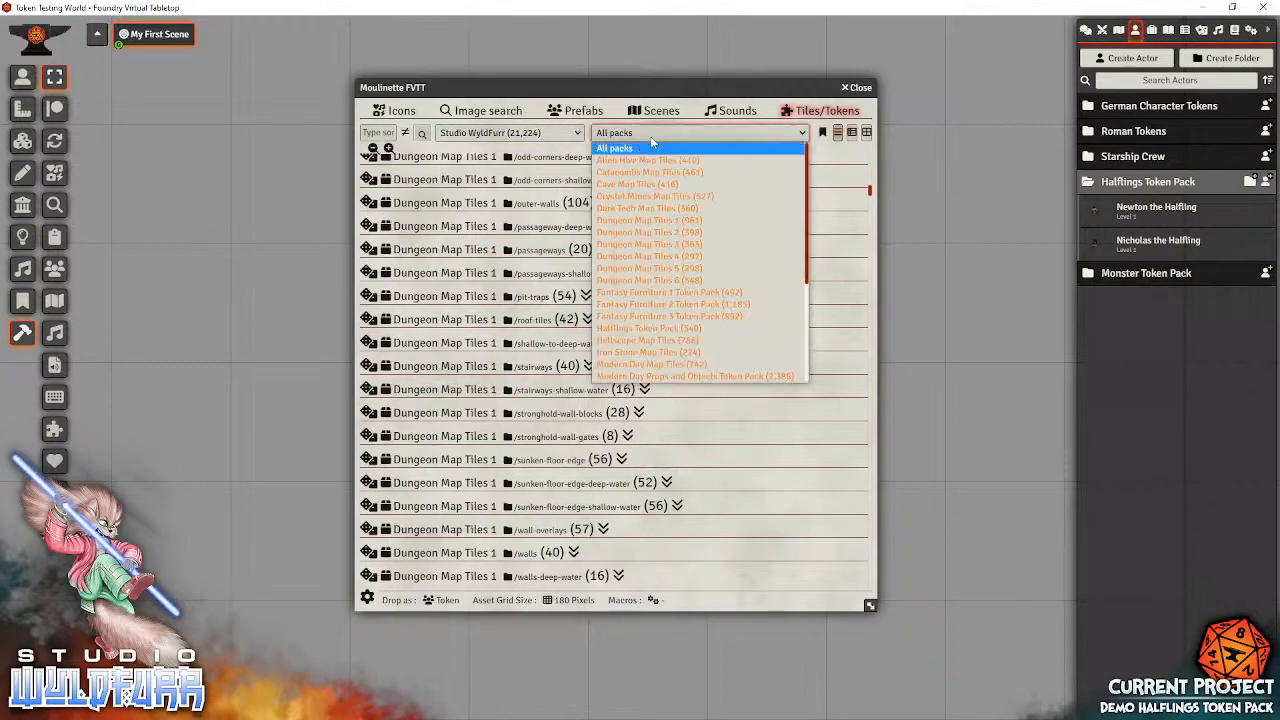
left_click(643, 332)
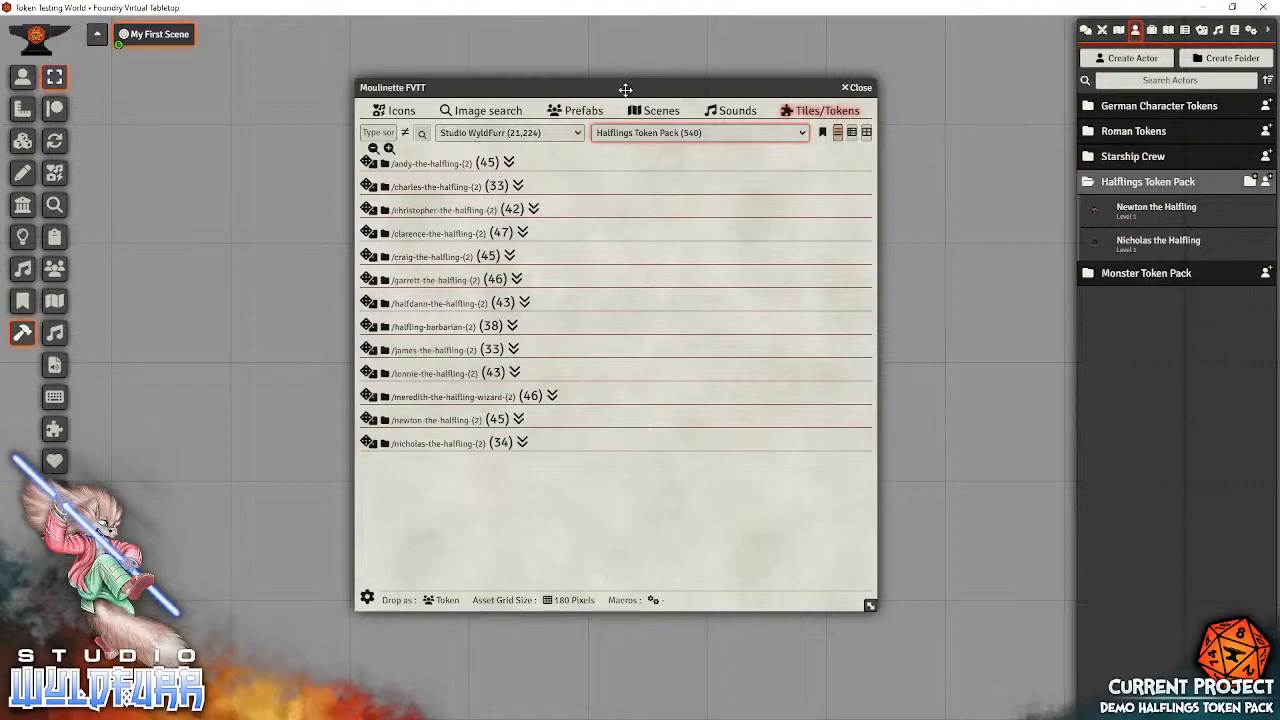
Step: Expand the halfdann-the-halfling folder and set its images to drop as tokens
left_click_drag(625, 89, 952, 175)
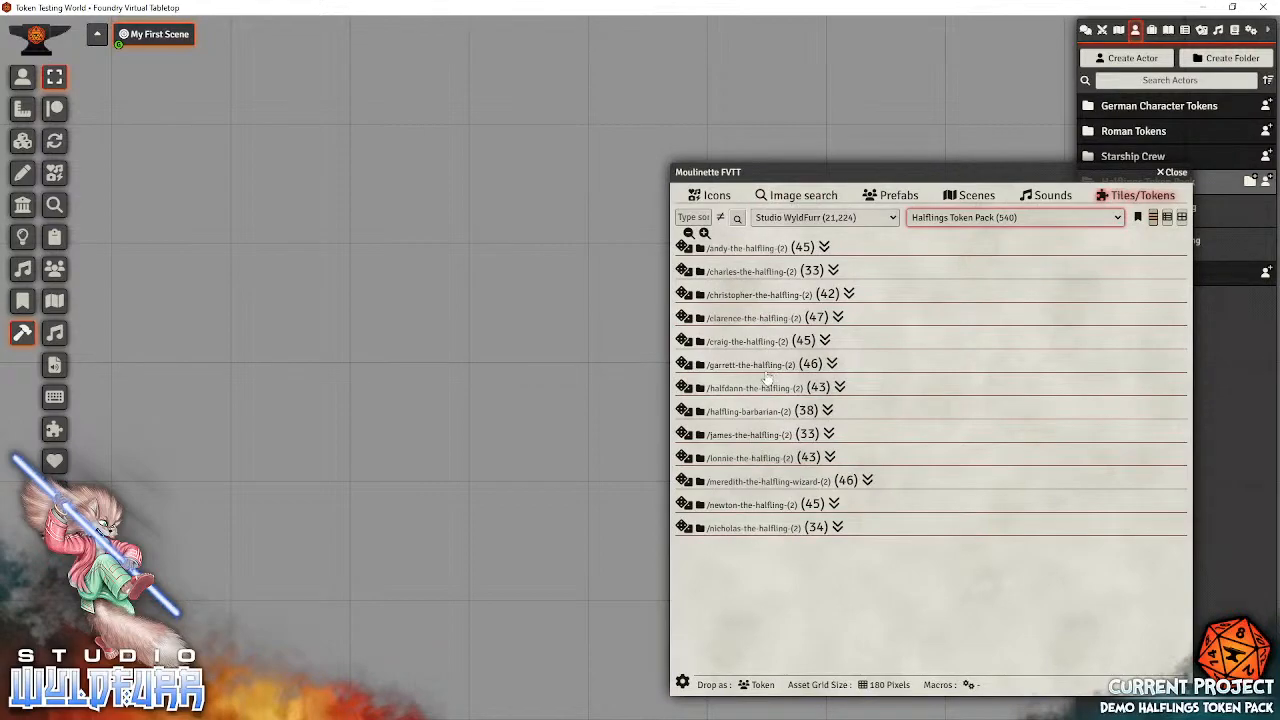
left_click(726, 394)
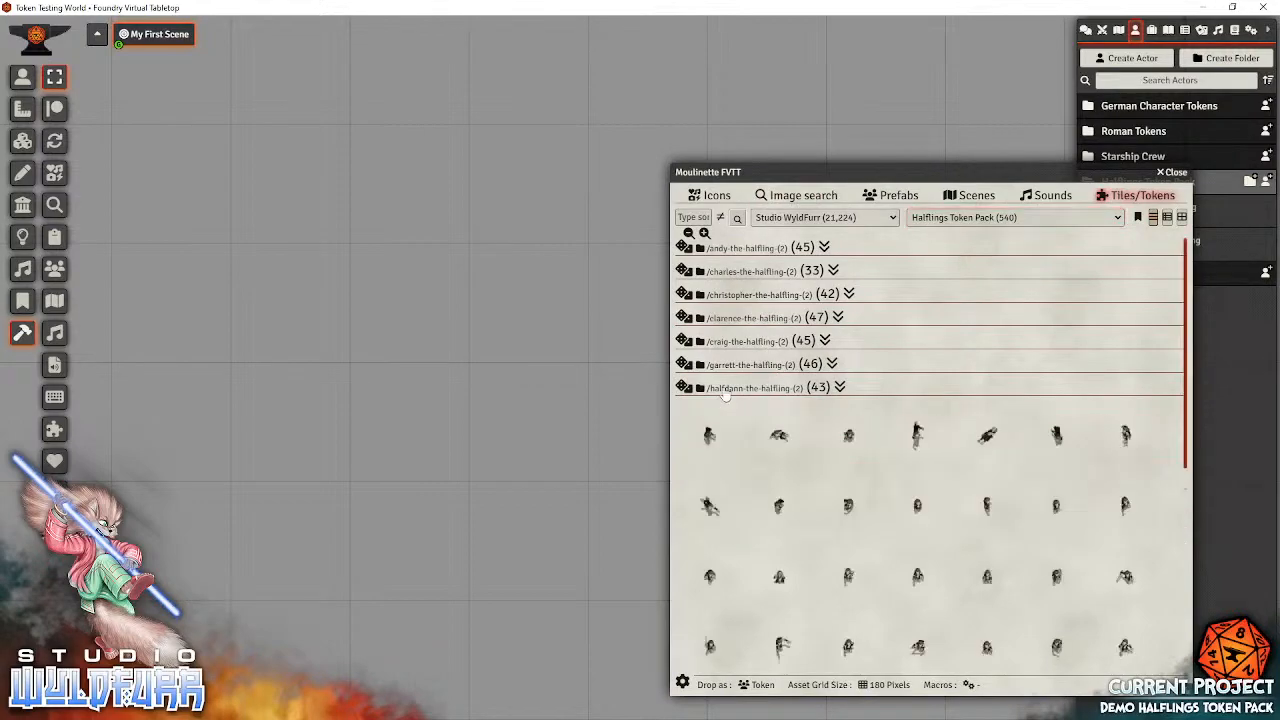
scroll(980, 491, "down", 5)
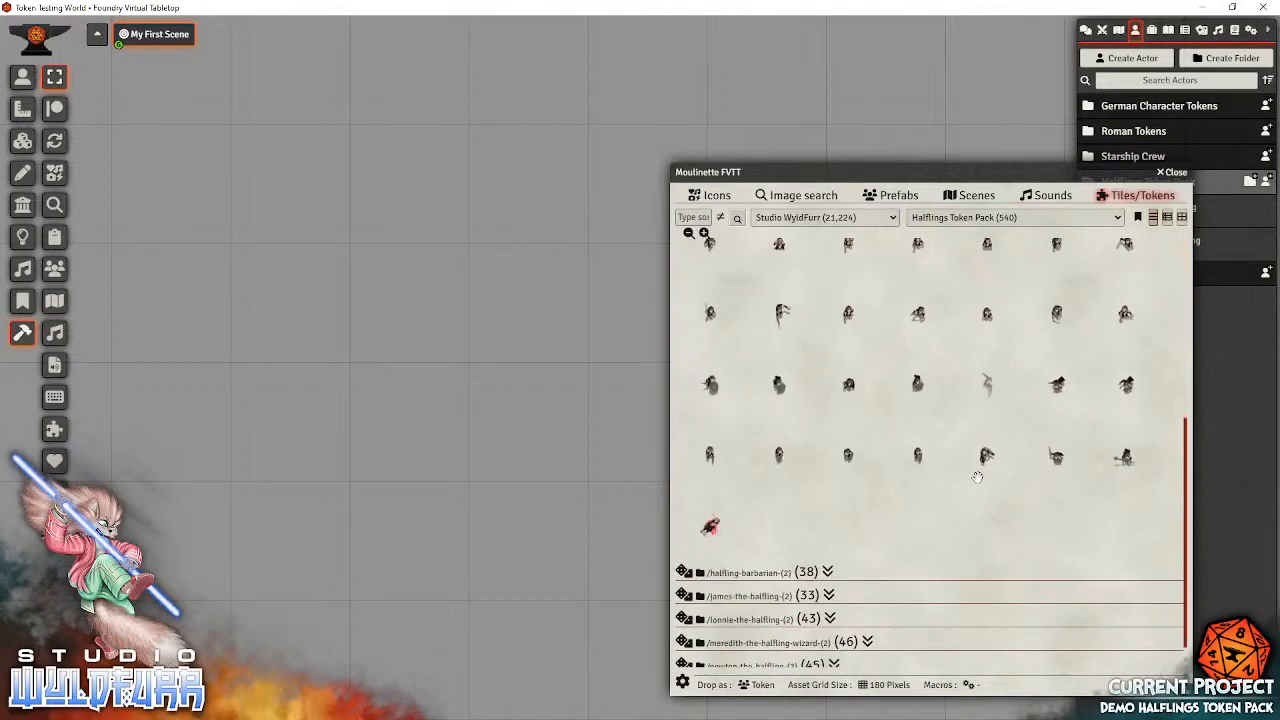
scroll(956, 476, "up", 3)
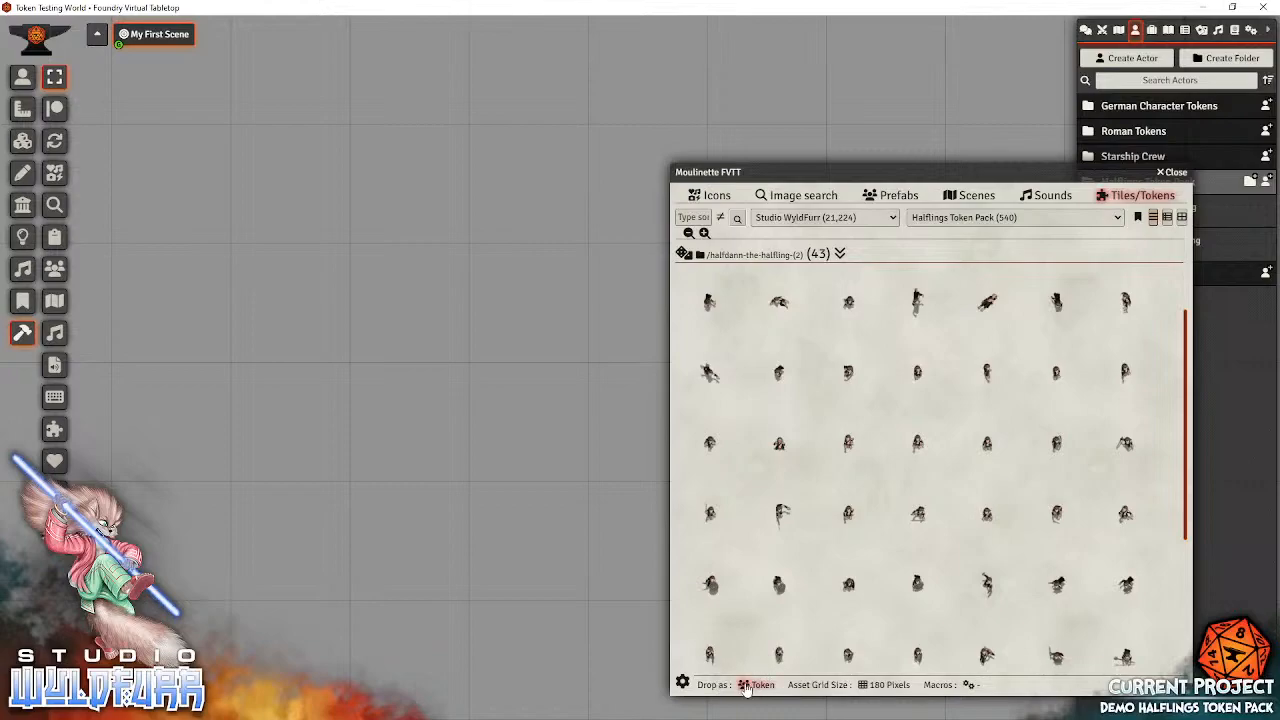
left_click(748, 685)
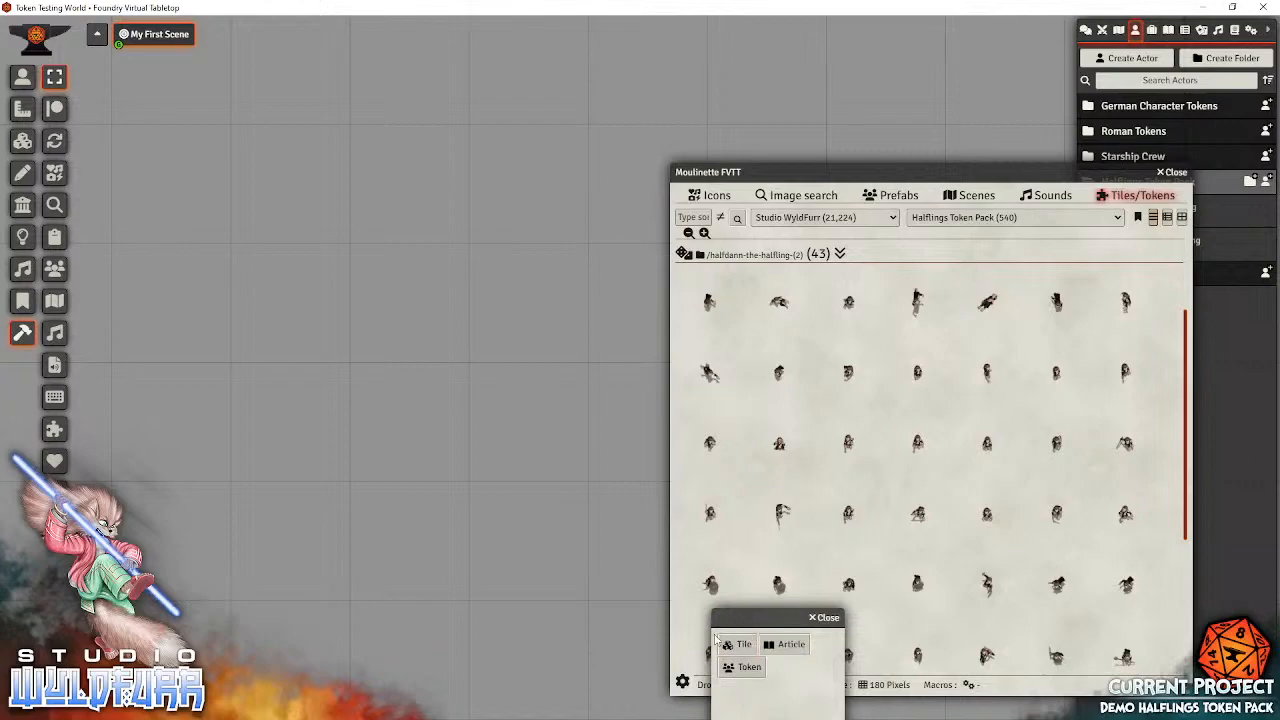
left_click(748, 668)
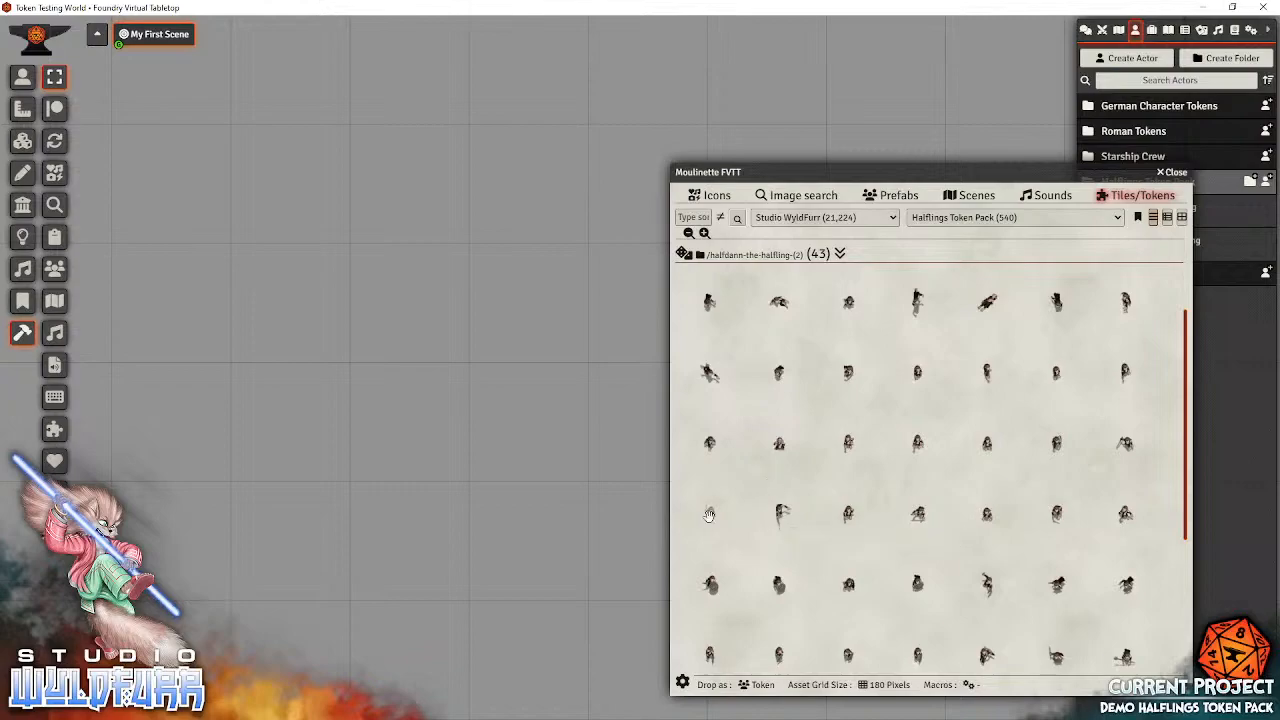
Step: Drop the first Halfdann image of the folder's fourth row onto the scene as a new linked actor of type npc
left_click_drag(709, 514, 437, 422)
left_click_drag(401, 418, 403, 418)
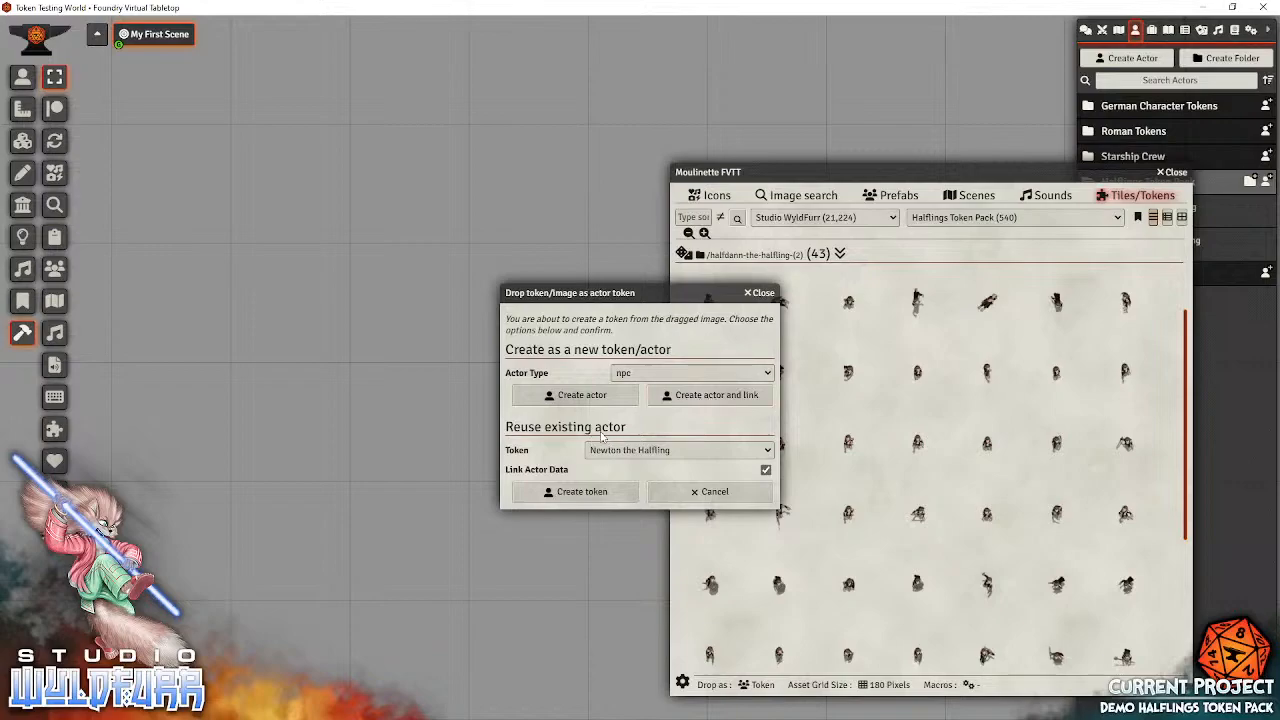
left_click(612, 452)
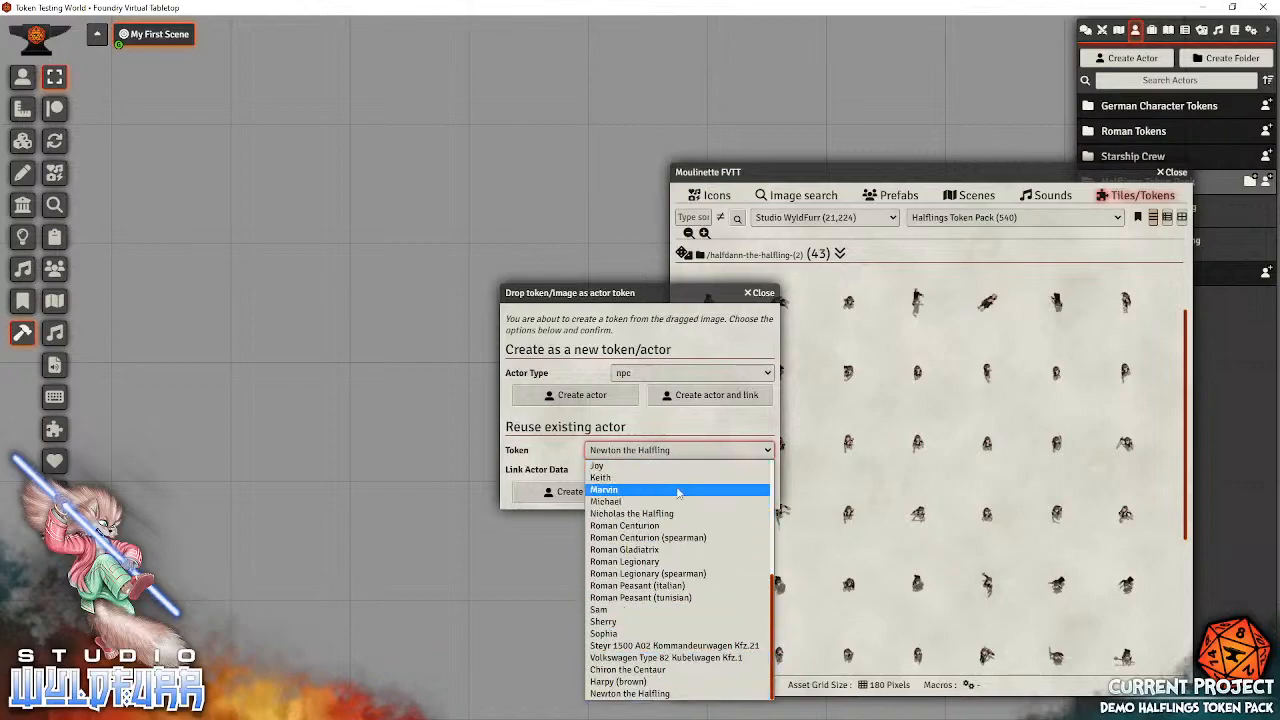
left_click(552, 457)
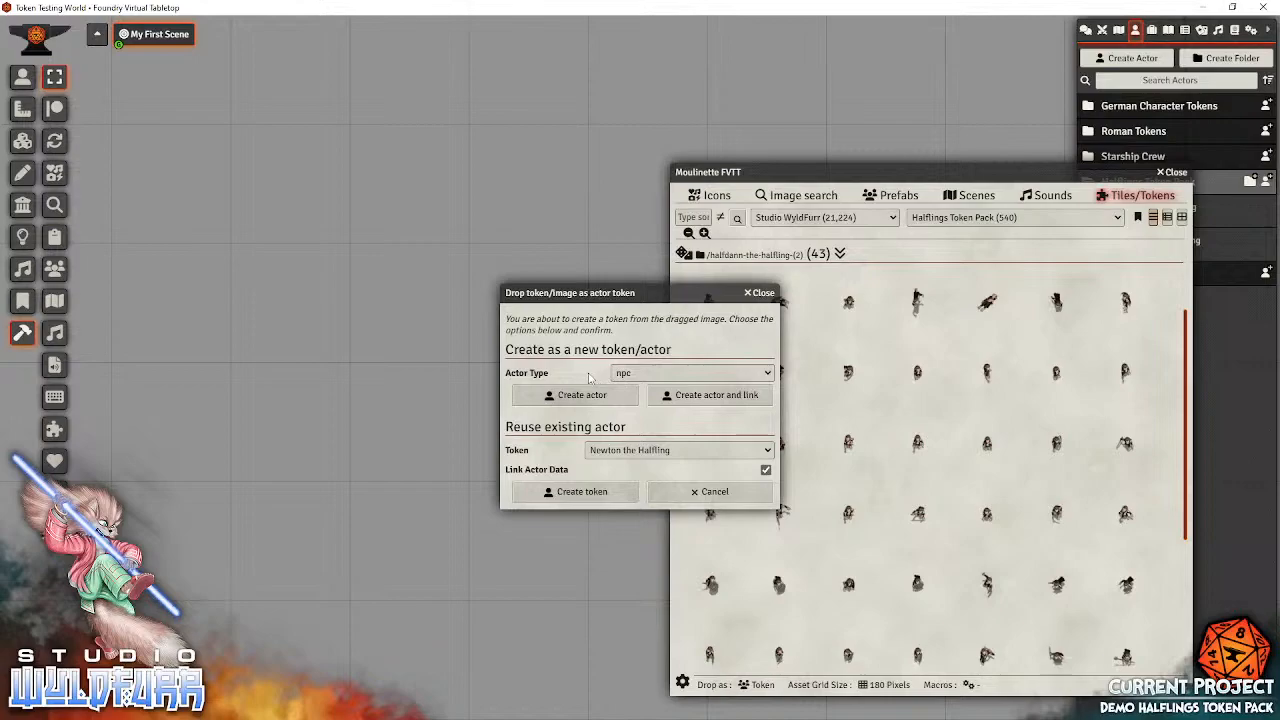
left_click(625, 372)
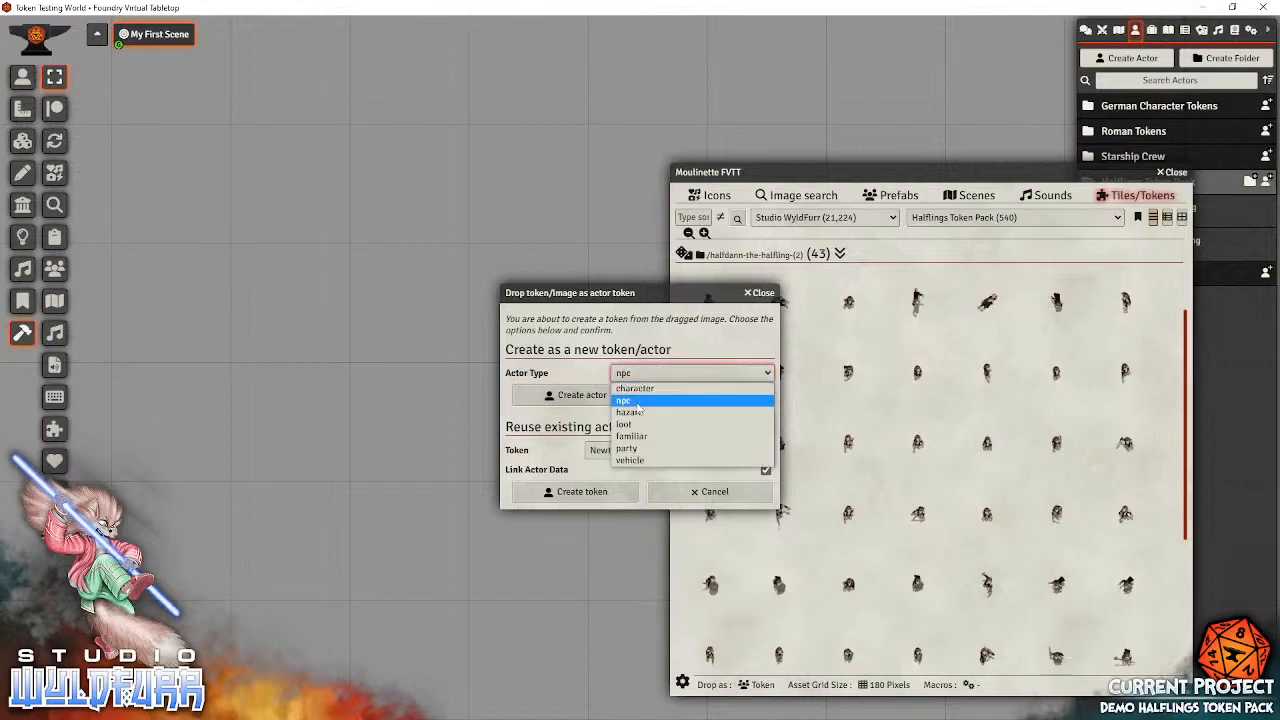
left_click(638, 403)
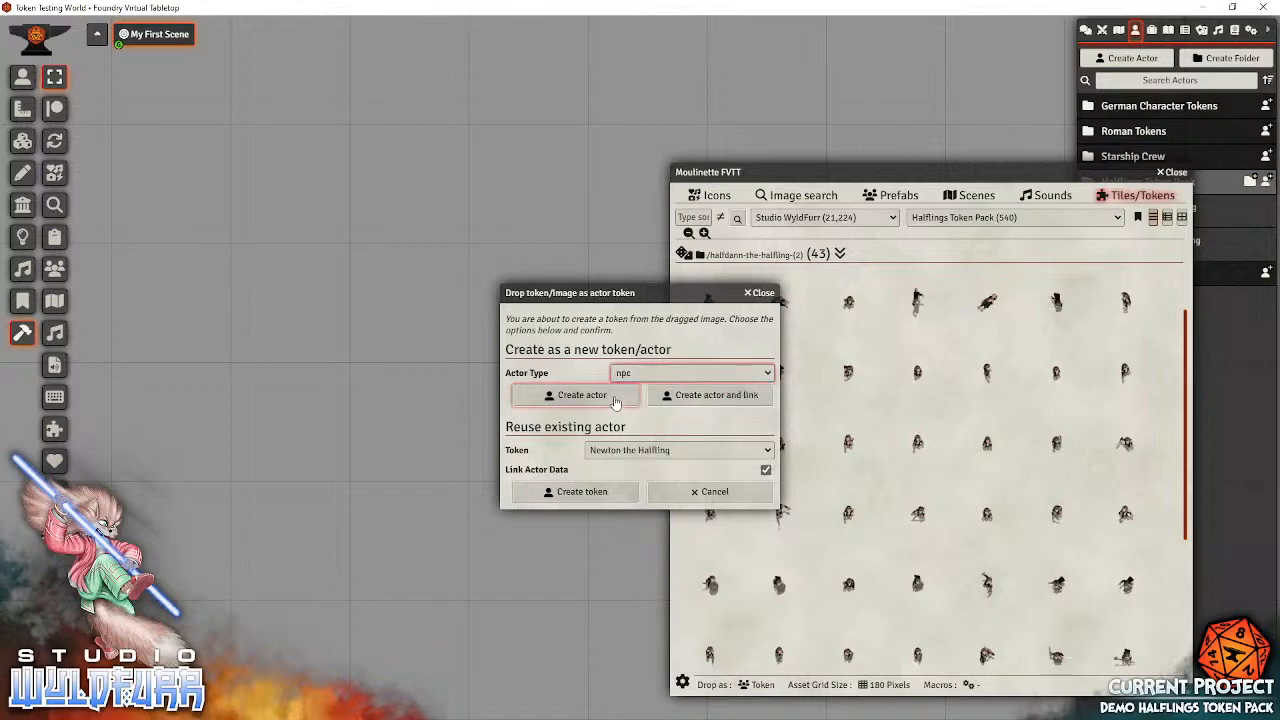
left_click(717, 399)
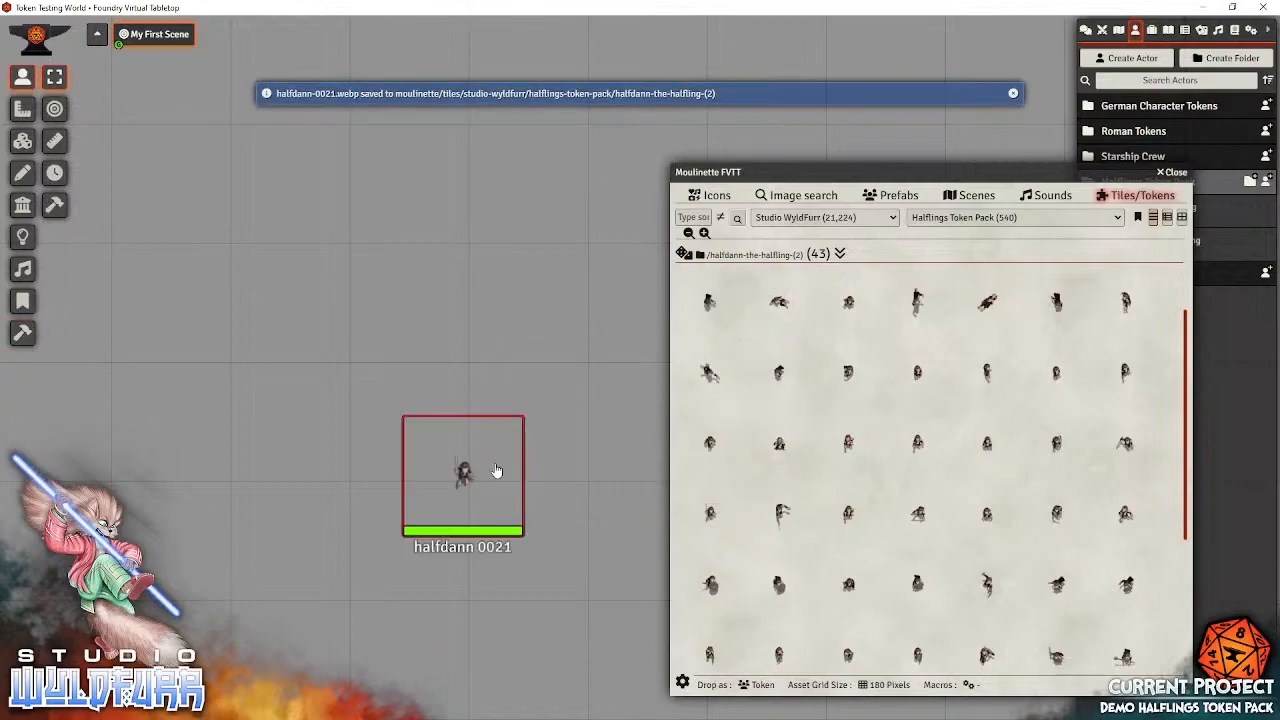
Step: Delete the halfdann 0021 token from the scene and move the Moulinette window clear of the actors list
left_click_drag(446, 460, 406, 420)
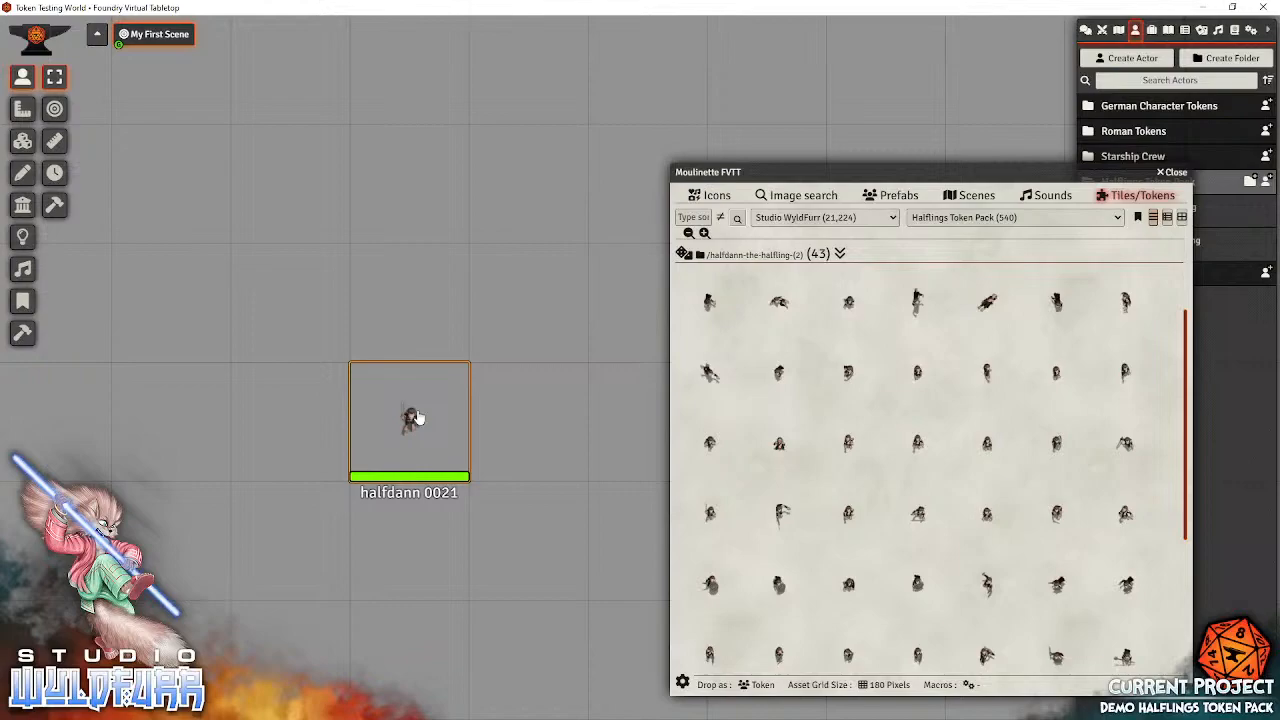
key("Delete")
left_click_drag(1013, 167, 873, 161)
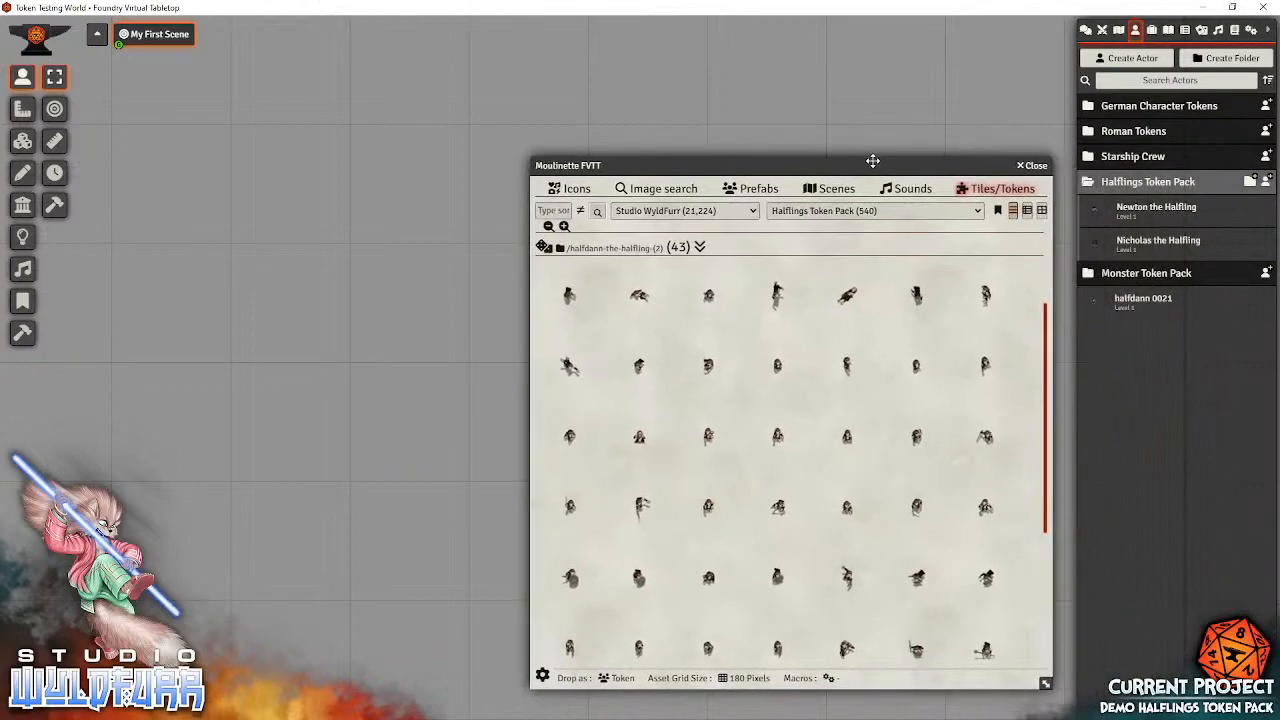
Step: Open the halfdann 0021 actor sheet and rename the actor as Halfdann the Halfling
left_click(1130, 307)
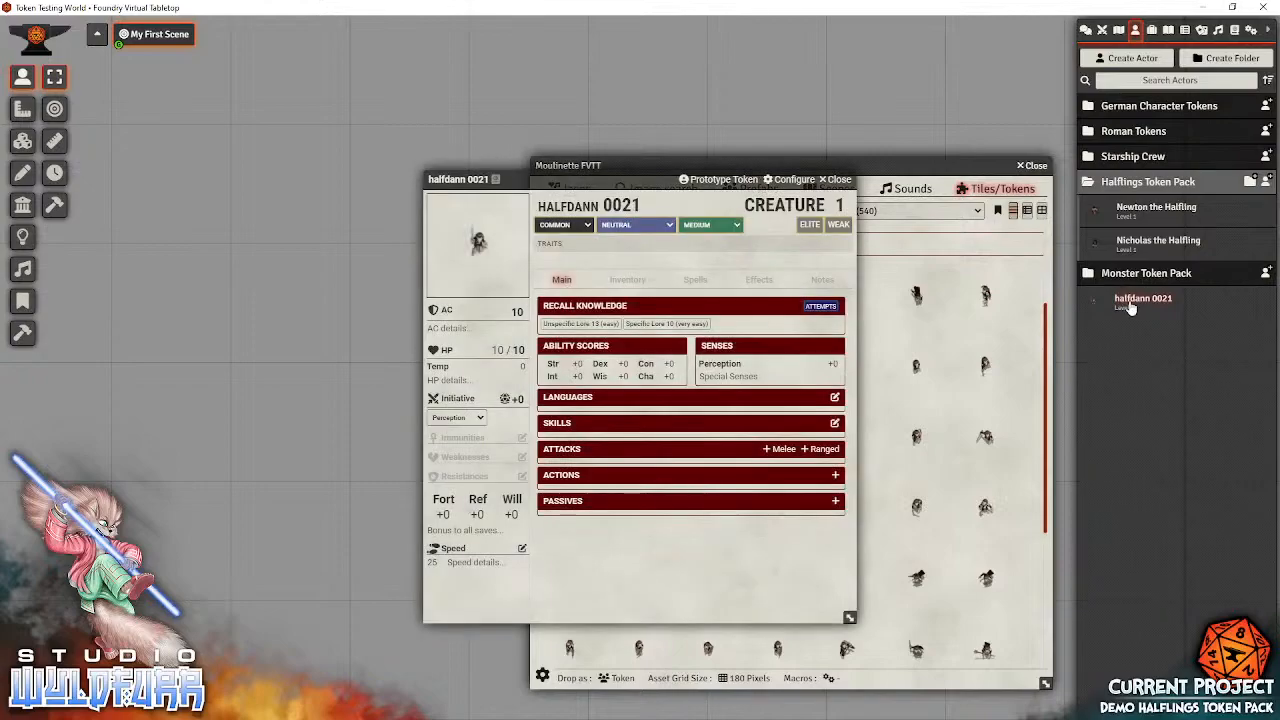
left_click_drag(600, 174, 388, 206)
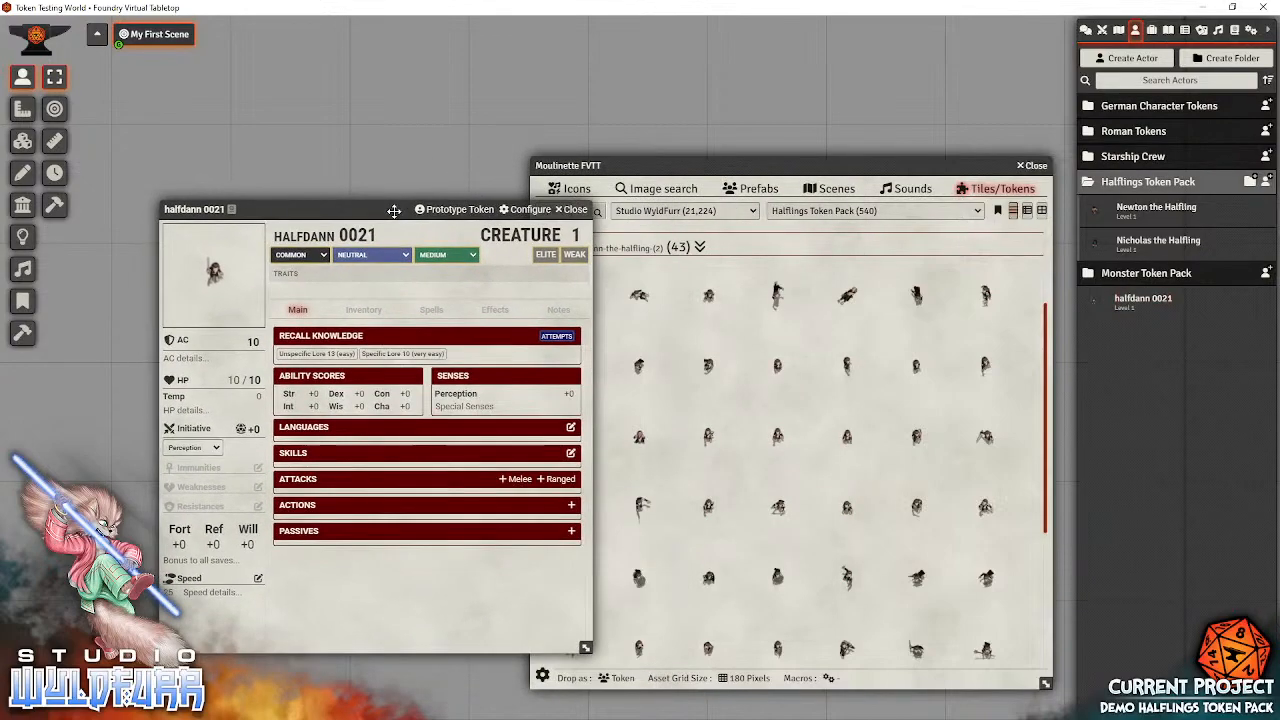
left_click(395, 232)
left_click(395, 228)
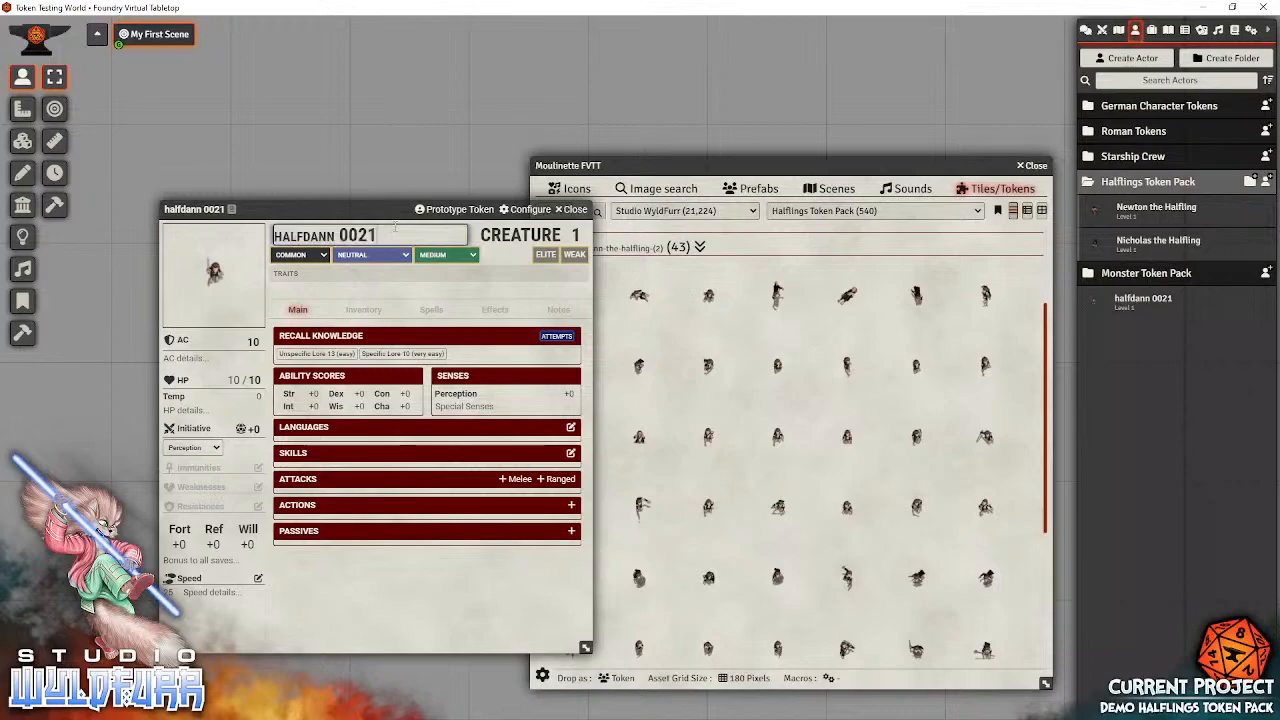
key("BackSpace")
key("BackSpace")
key("BackSpace")
key("BackSpace")
key("BackSpace")
key("Delete")
type("H")
key("Right")
key("Right")
key("Right")
key("Right")
key("Right")
key("Right")
type("the Halfling")
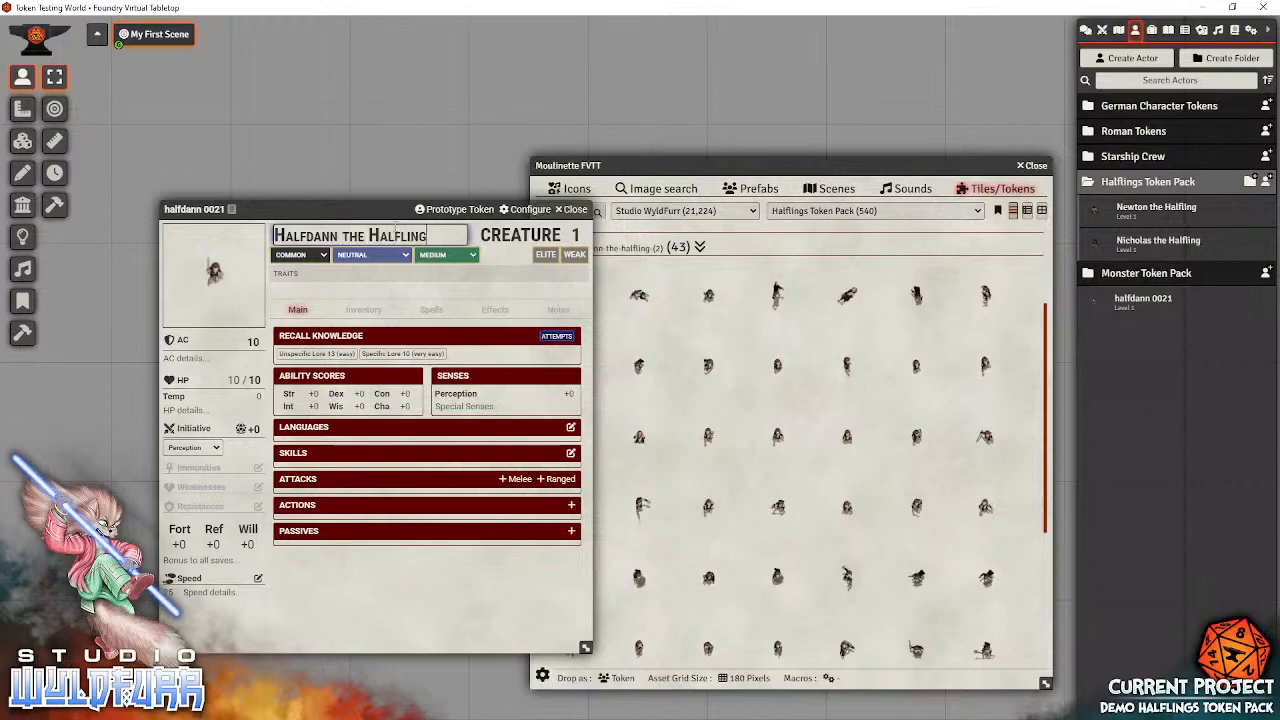
key("Return")
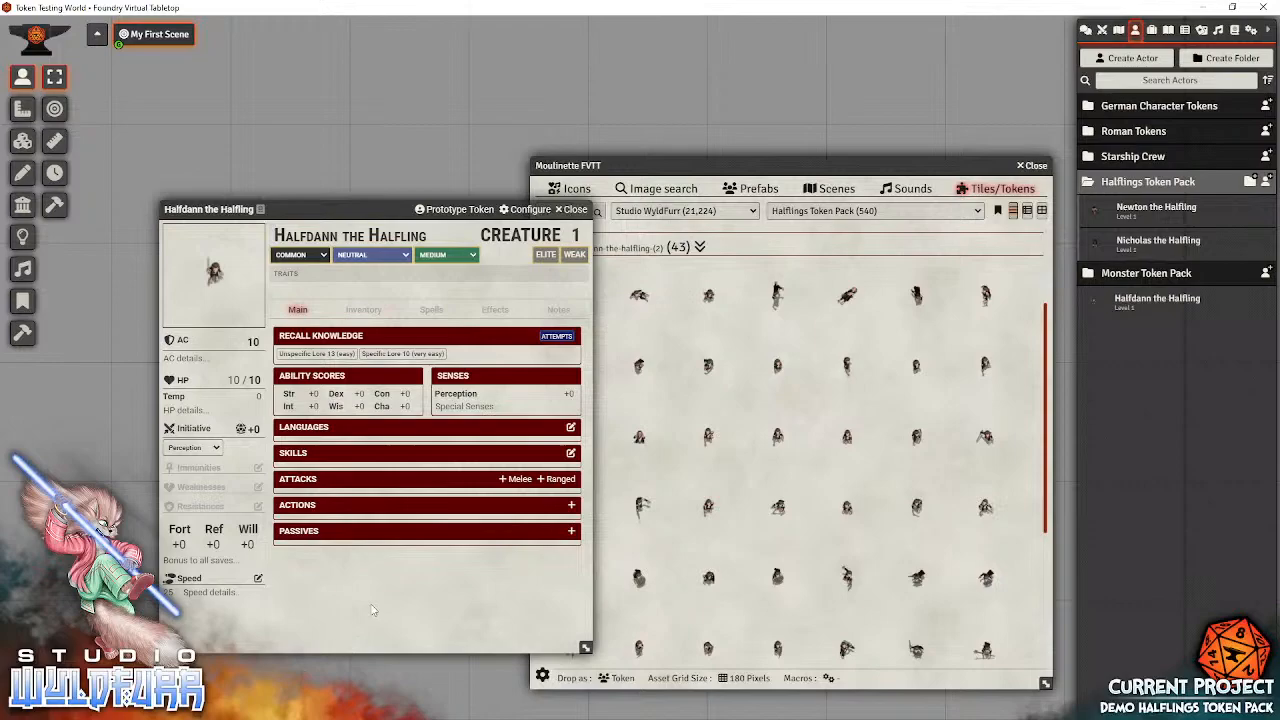
Step: Open the actor's prototype token settings and set the token name to Halfdann the Halfling
left_click(459, 210)
left_click_drag(217, 208, 668, 349)
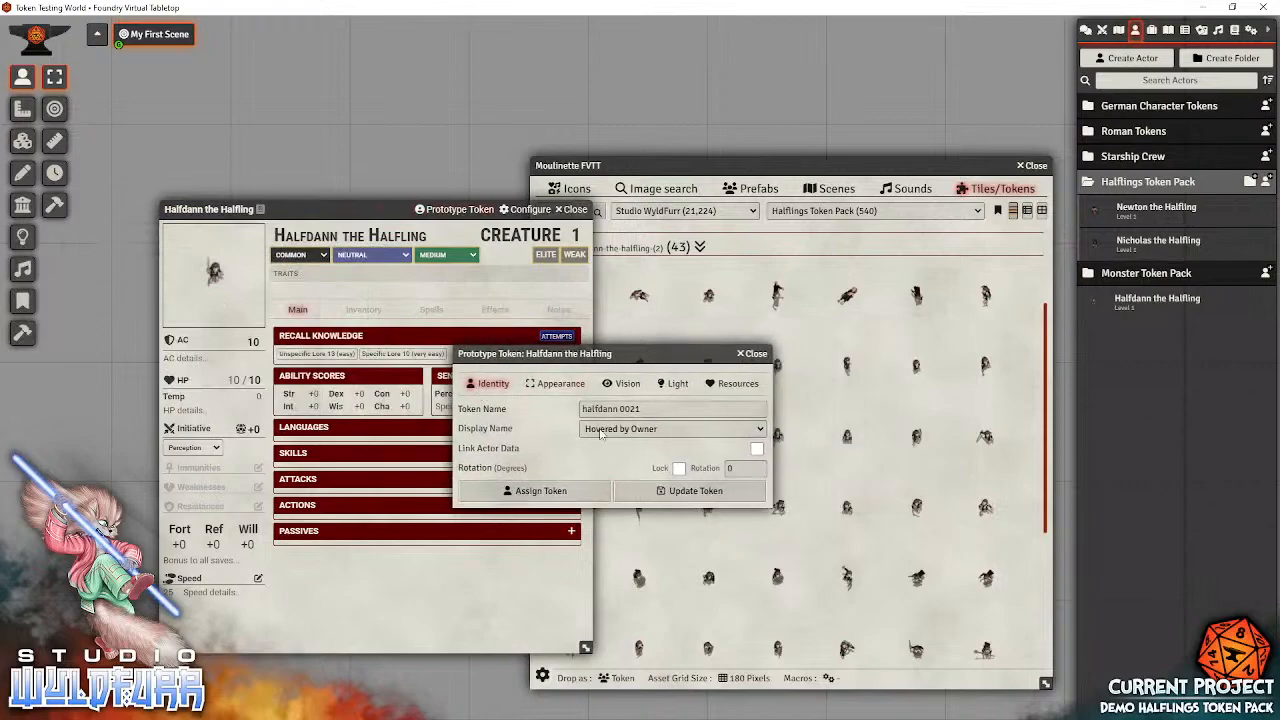
left_click(647, 408)
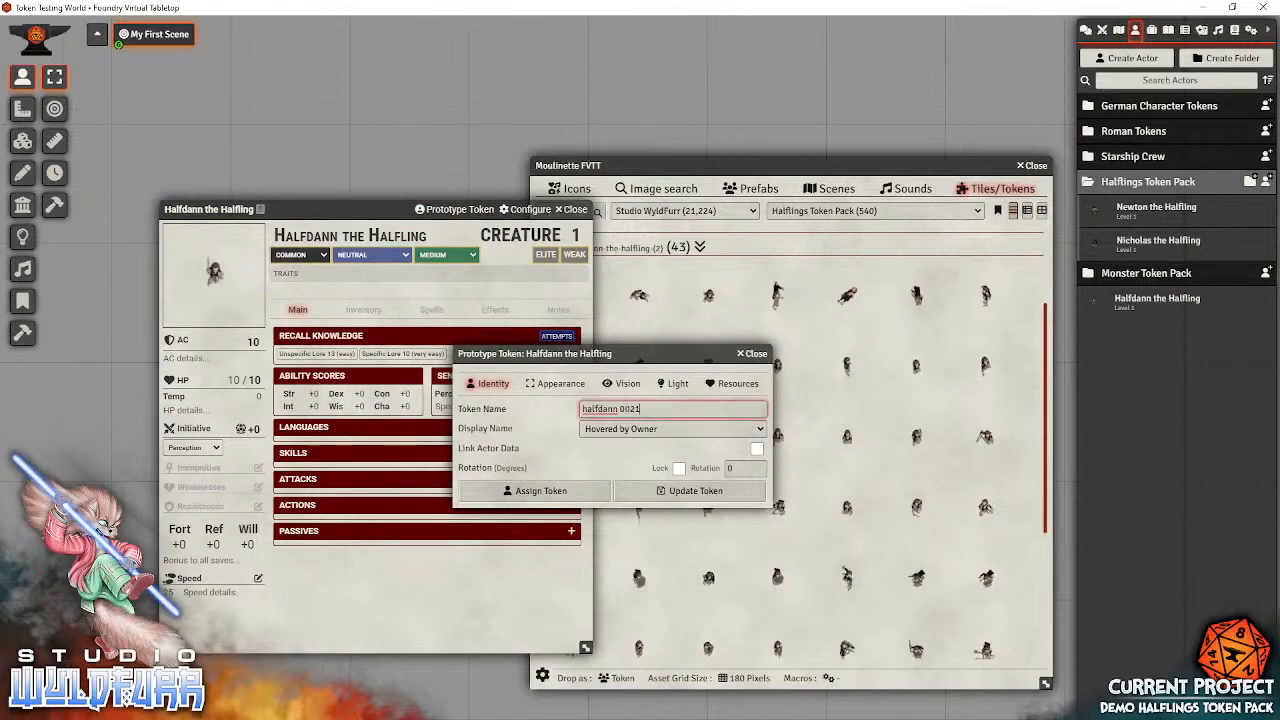
key("BackSpace")
key("BackSpace")
key("BackSpace")
key("BackSpace")
key("BackSpace")
type("the Halfling")
left_click(587, 409)
type("H")
key("Left")
key("BackSpace")
key("BackSpace")
Step: Unlock the prototype token's scale ratio, increase it and update the token, closing the actor sheet and Moulinette windows
left_click(545, 386)
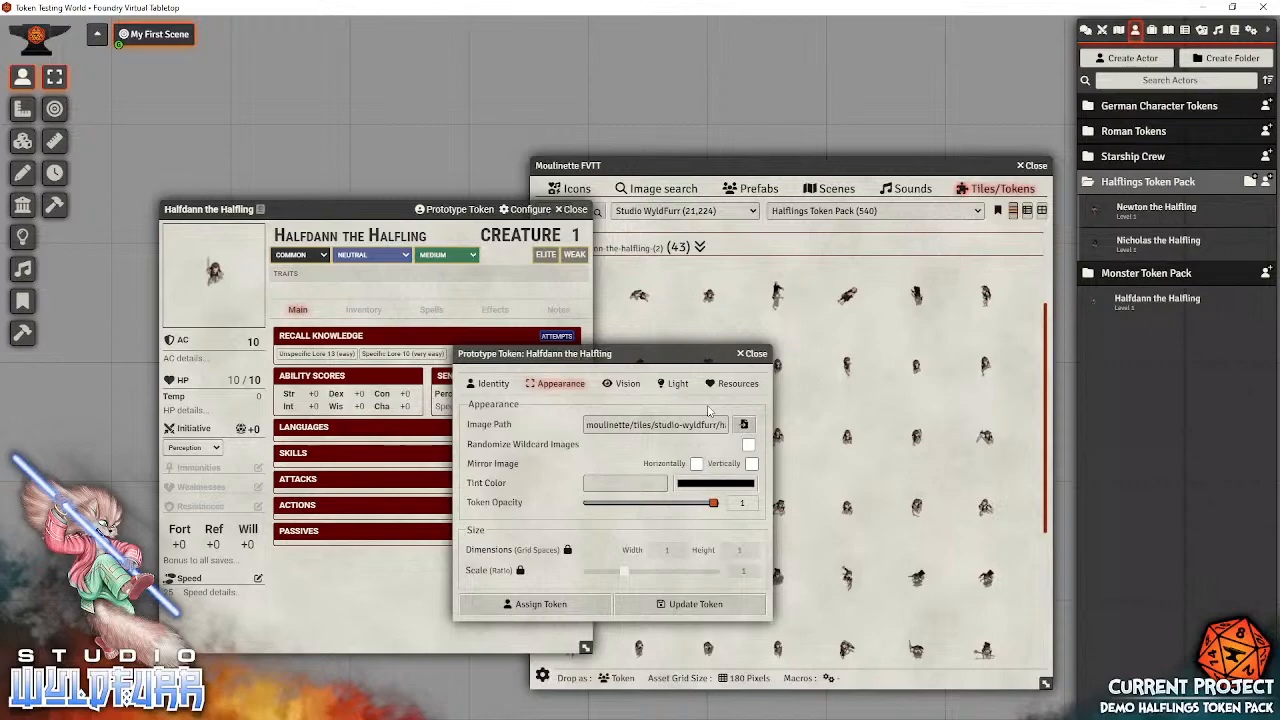
left_click(520, 570)
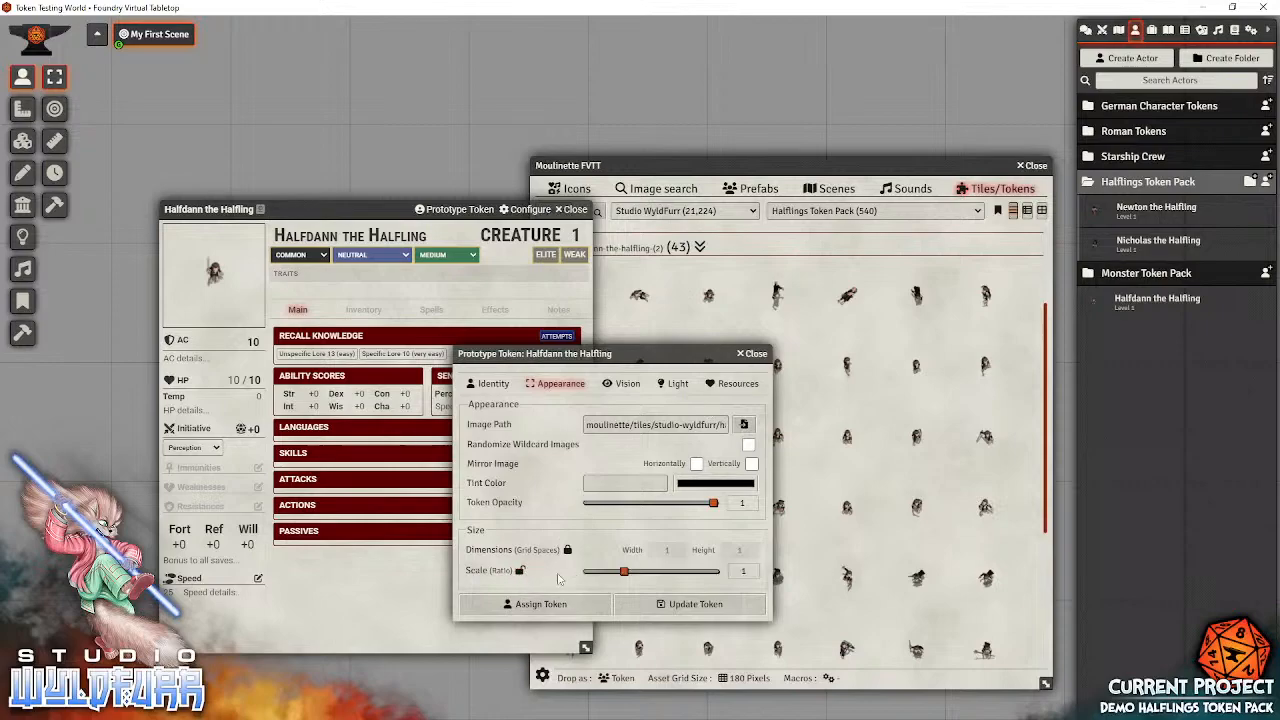
scroll(655, 571, "down", 2)
scroll(648, 581, "up", 8)
scroll(648, 581, "up", 4)
left_click(695, 606)
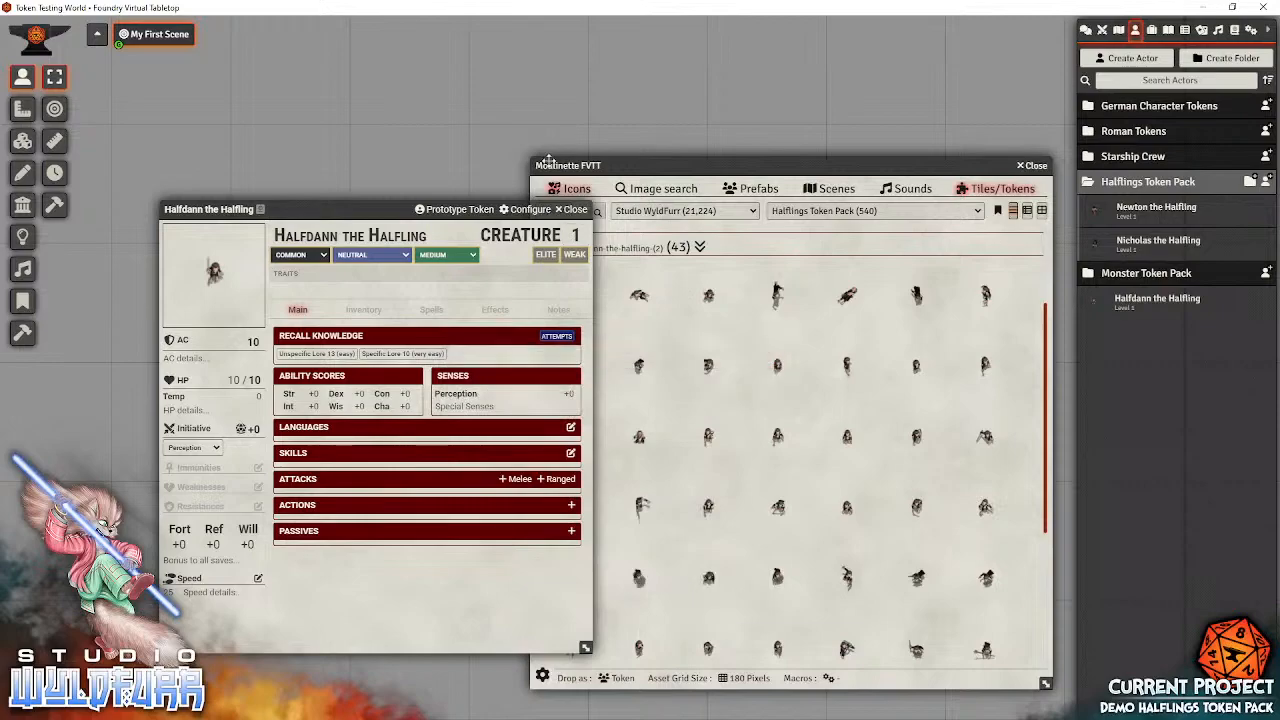
left_click(574, 209)
left_click(1038, 166)
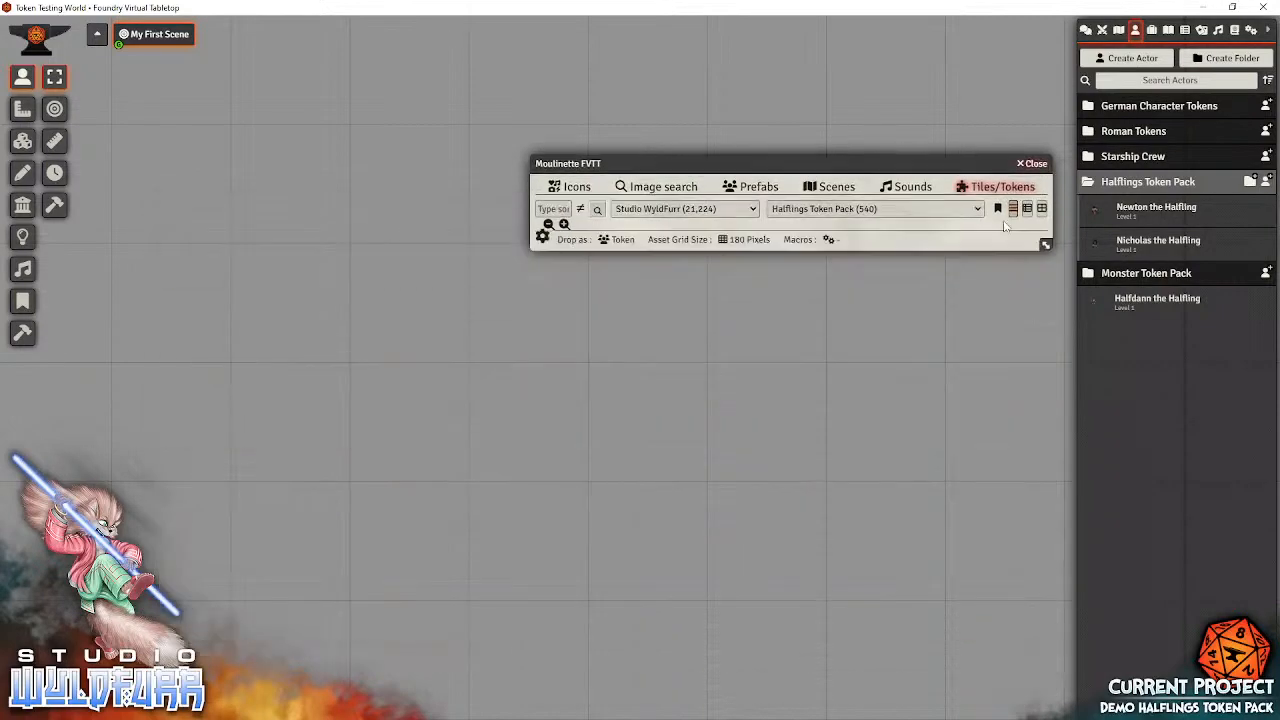
Step: Place the Halfdann, Nicholas and Newton the Halfling tokens side by side in one row of the scene
left_click_drag(1122, 311, 529, 421)
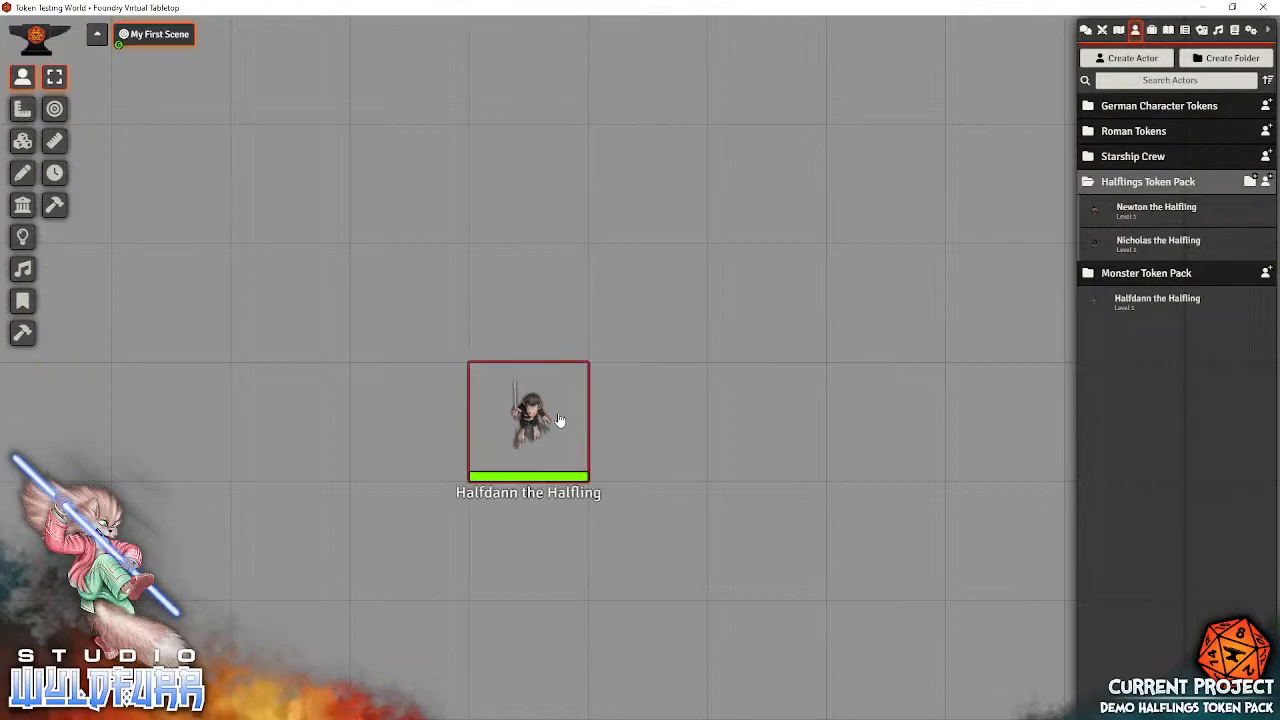
left_click_drag(521, 417, 757, 305)
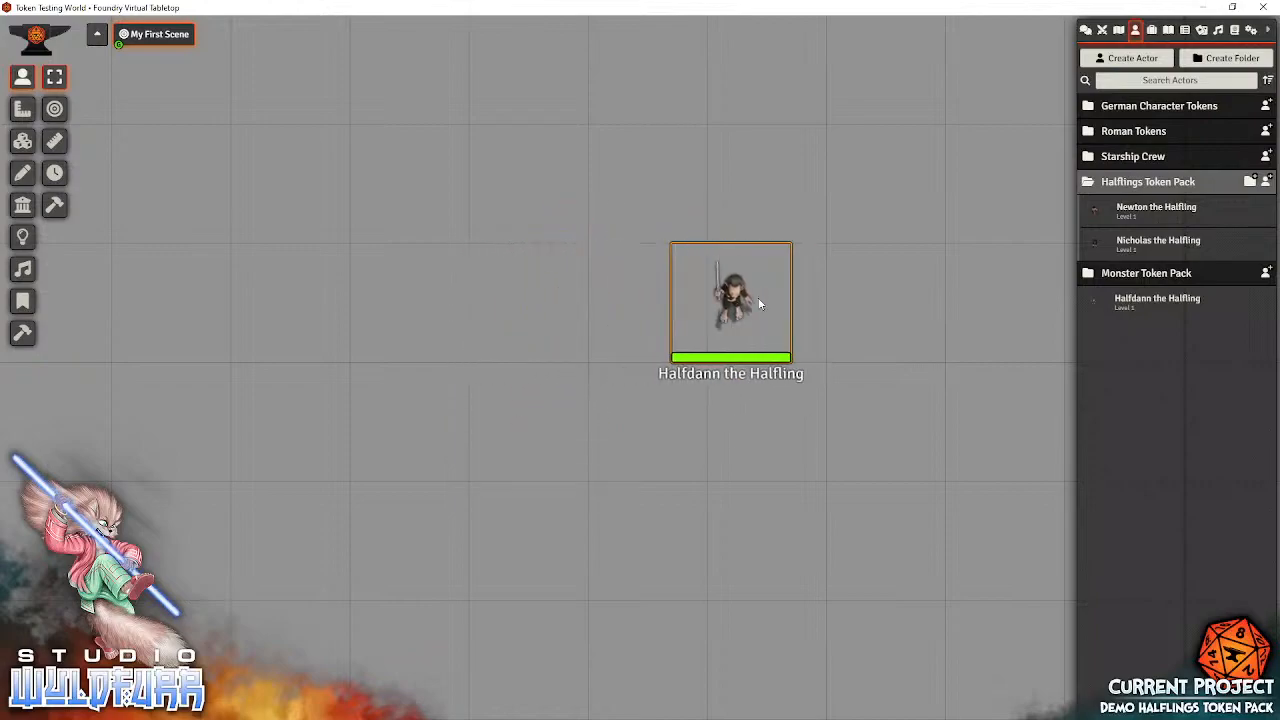
left_click_drag(1133, 247, 625, 300)
left_click_drag(1133, 211, 517, 310)
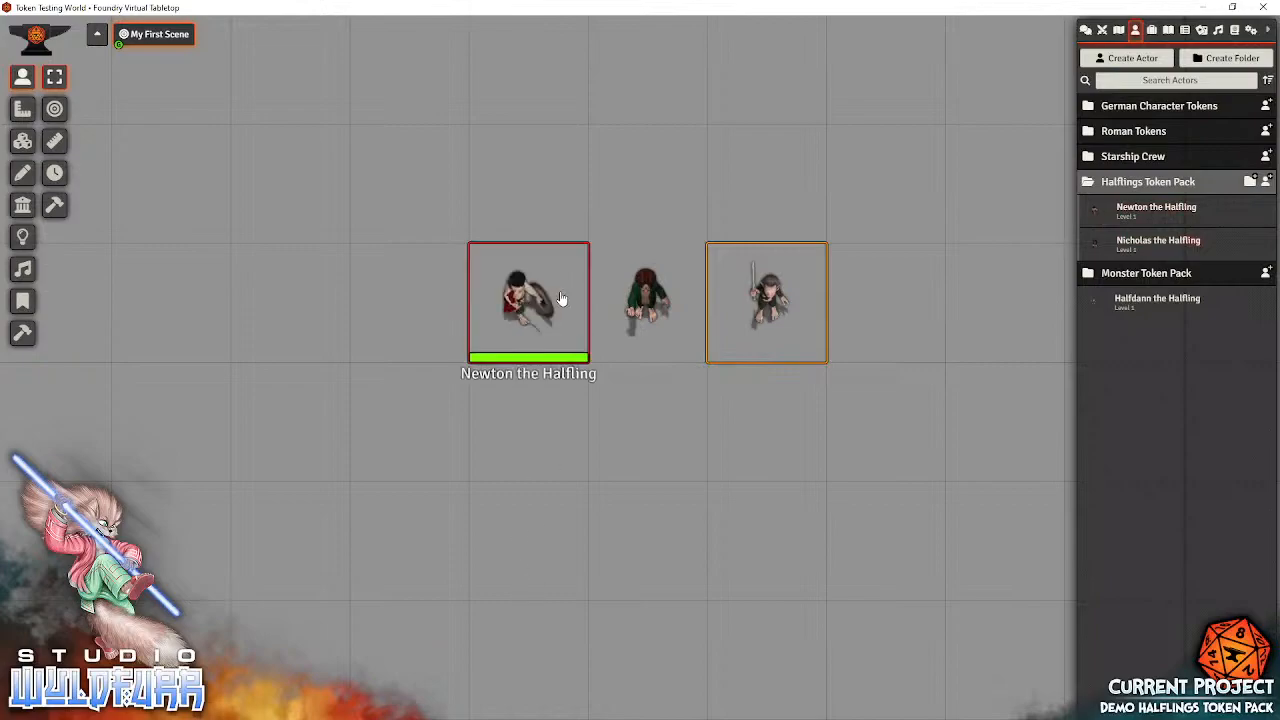